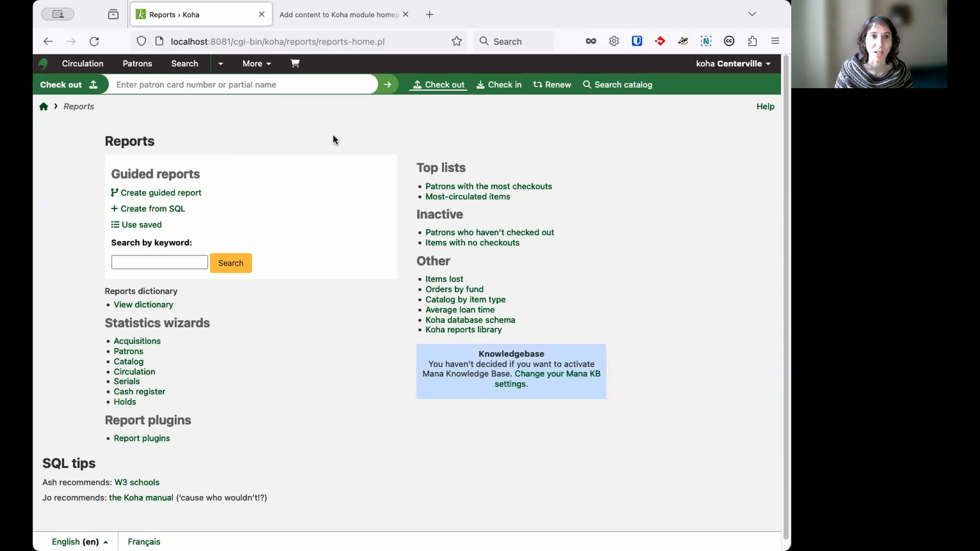
Show the presentation slide listing the system preferences used before 23.11, and return to the Koha reports page
left_click(341, 23)
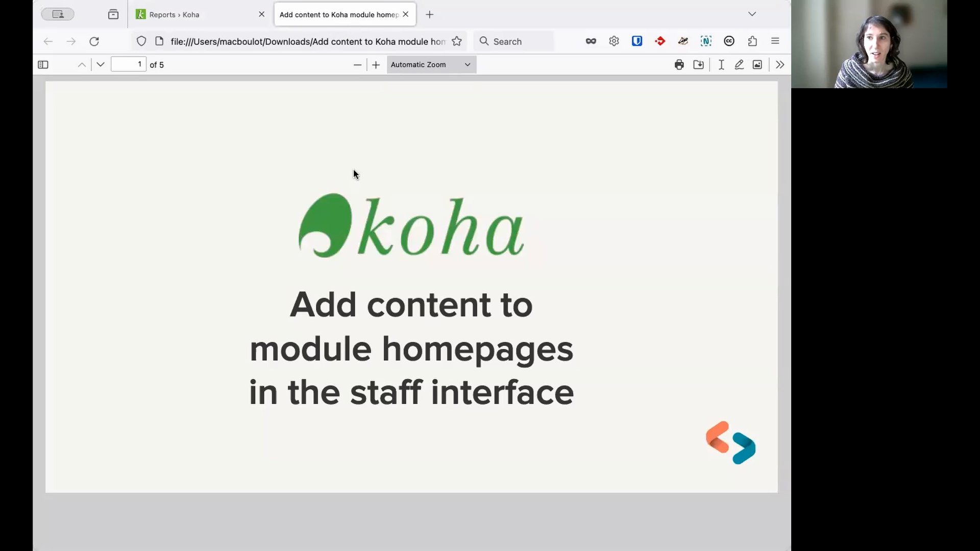
key("Right")
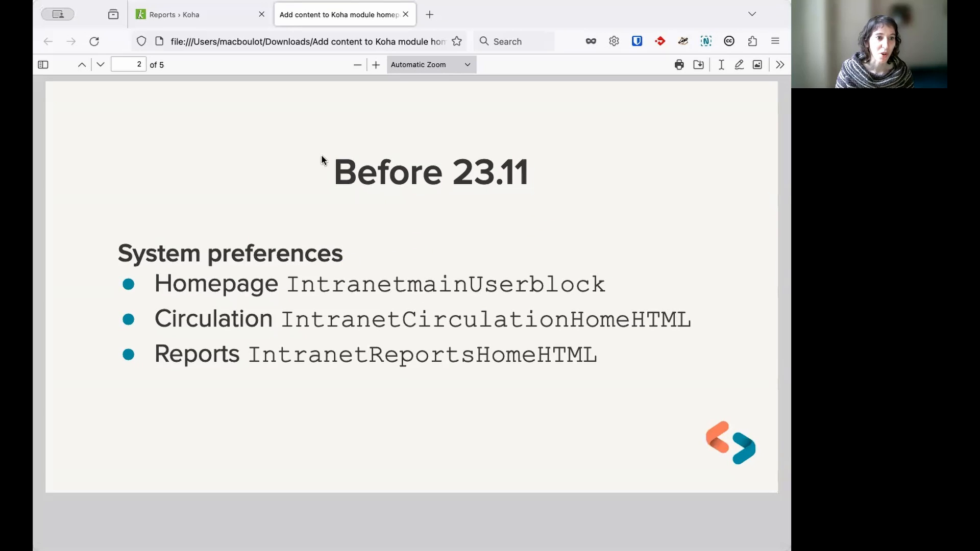
left_click(200, 14)
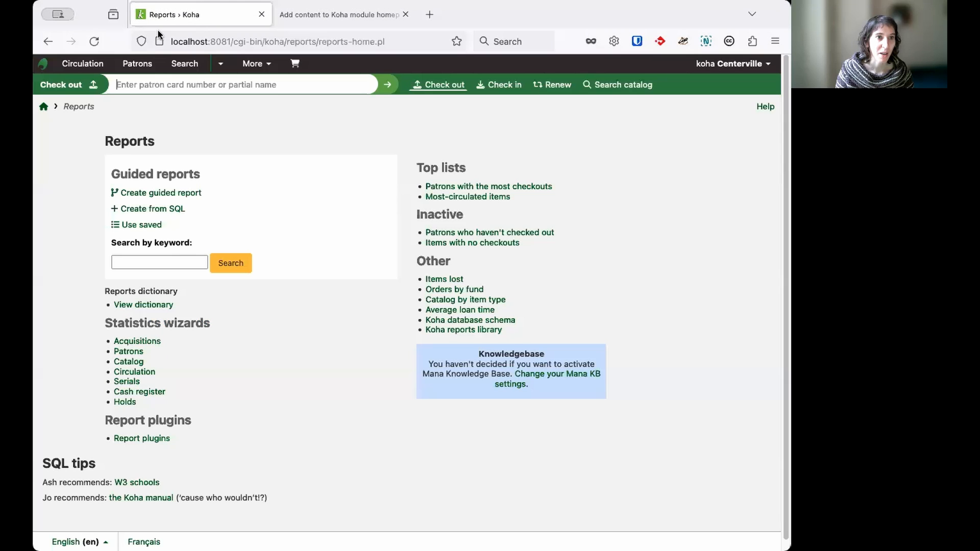
Open the Staff interface section of the system preferences in Koha administration
left_click(256, 67)
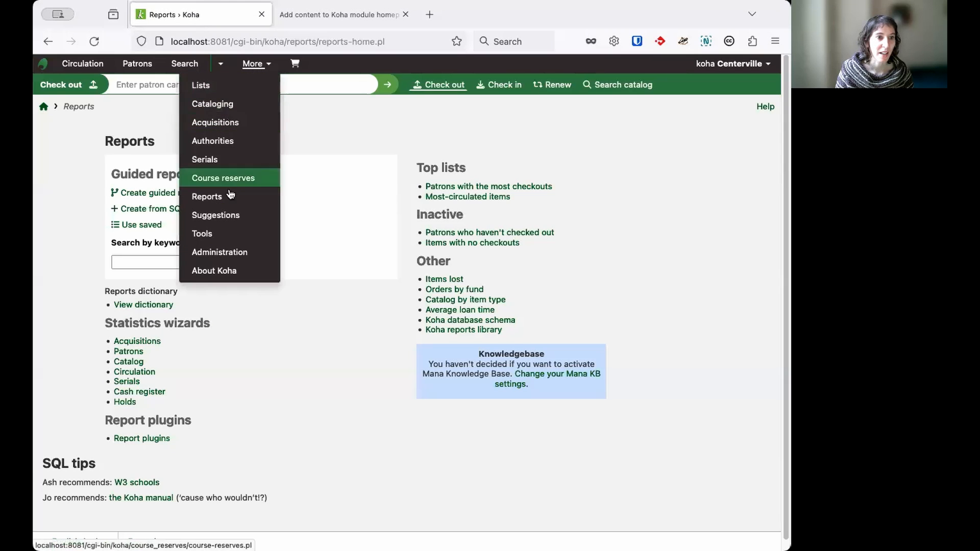
left_click(249, 256)
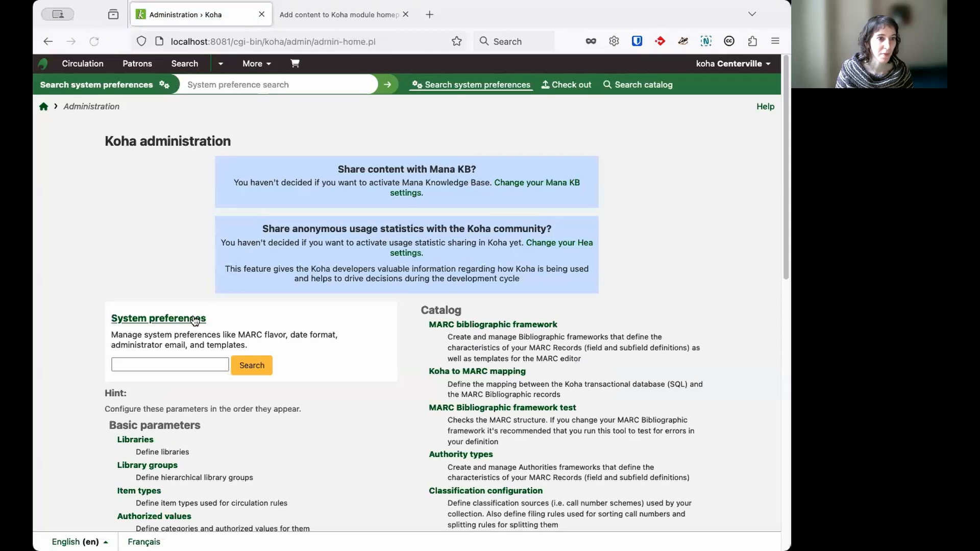
left_click(193, 319)
scroll(99, 346, "down", 3)
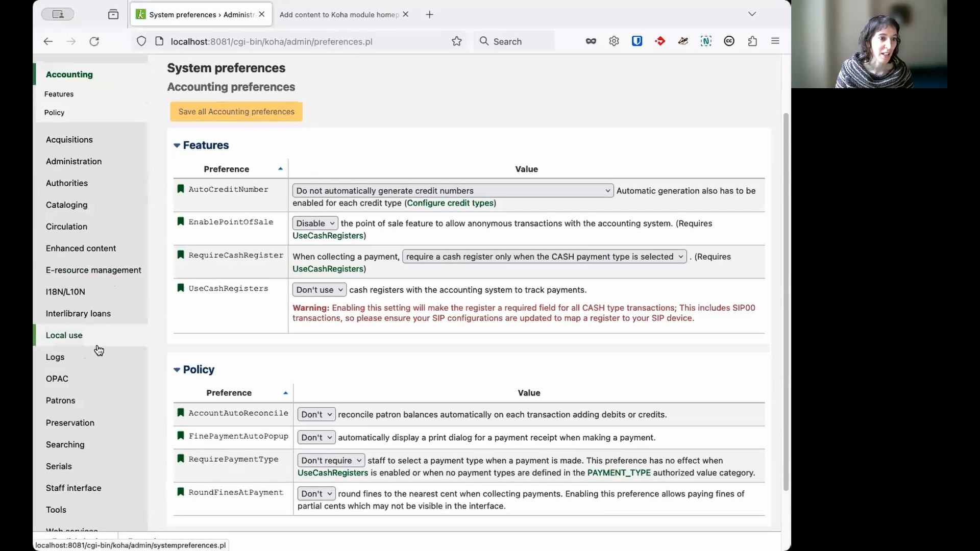
scroll(98, 346, "down", 3)
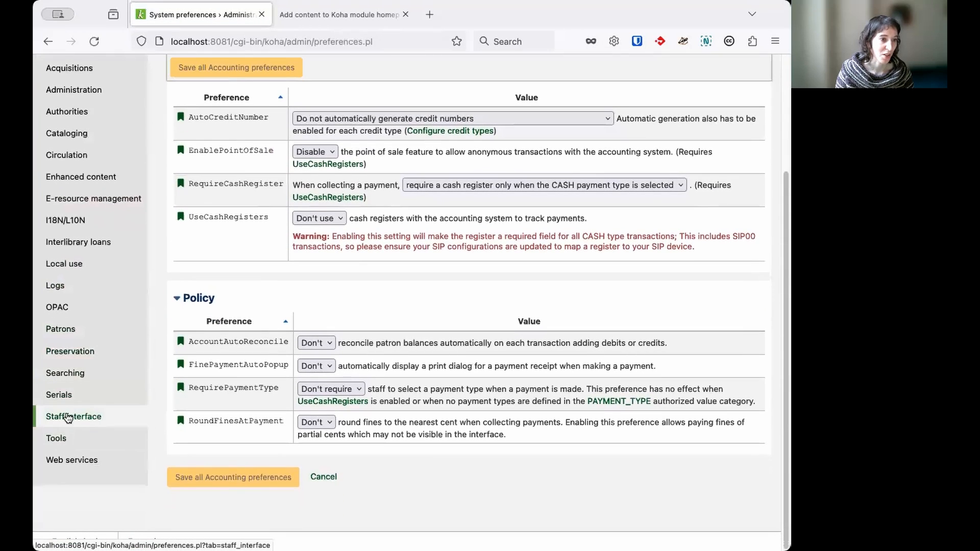
left_click(99, 420)
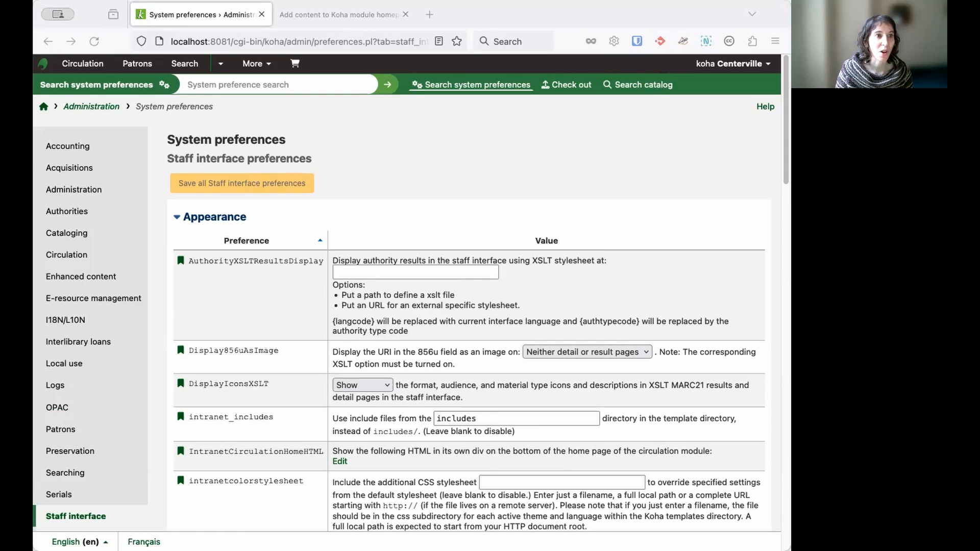
Open the staff interface main page in a separate browser tab, view it, and return to the system preferences
right_click(44, 107)
left_click(71, 115)
left_click(298, 19)
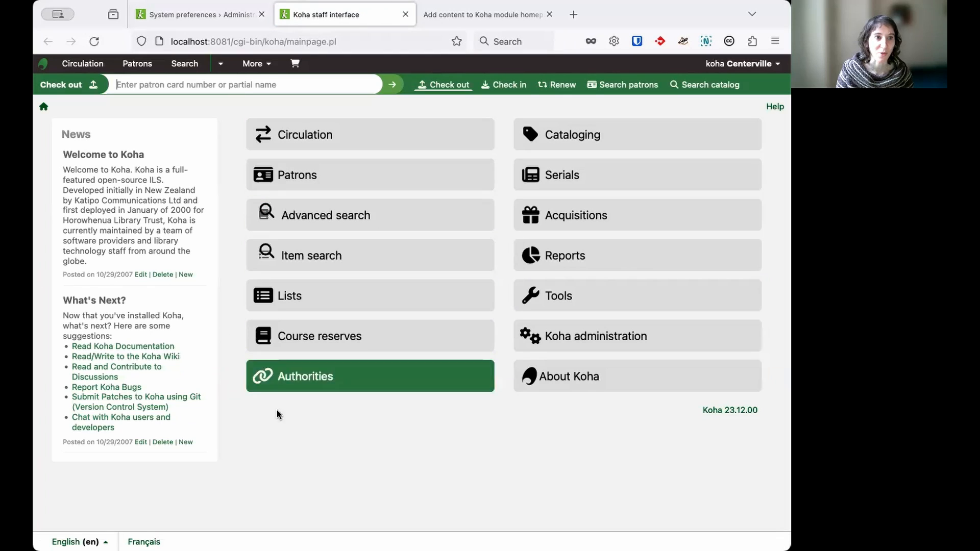
left_click(207, 15)
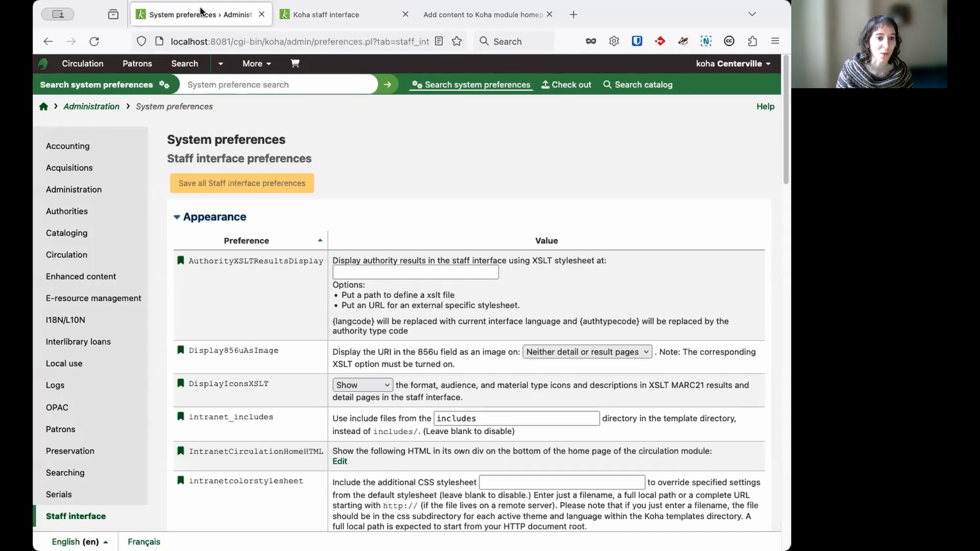
Paste the prepared HTML with the "Daily routines" and "Weekly" link lists into the IntranetmainUserblock preference
scroll(317, 295, "down", 2)
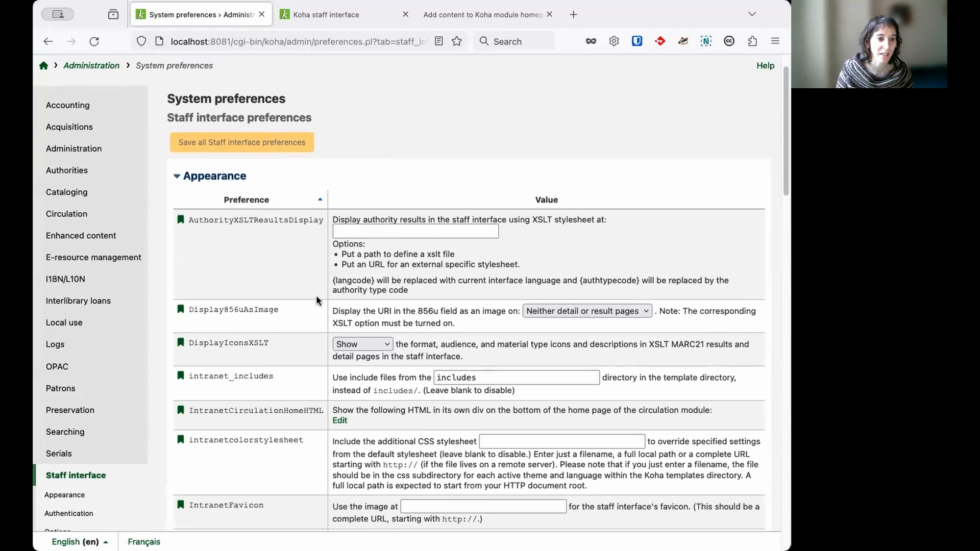
scroll(316, 294, "down", 5)
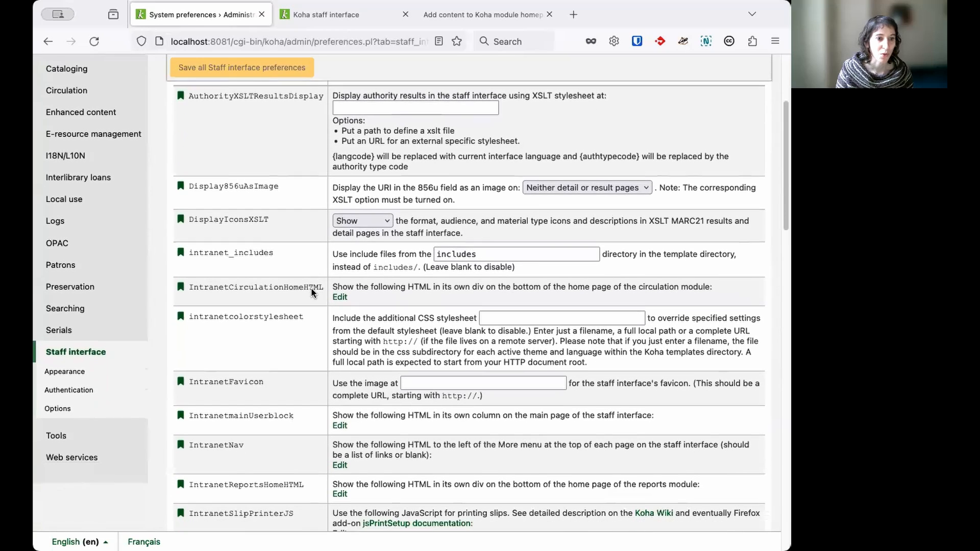
scroll(313, 292, "down", 1)
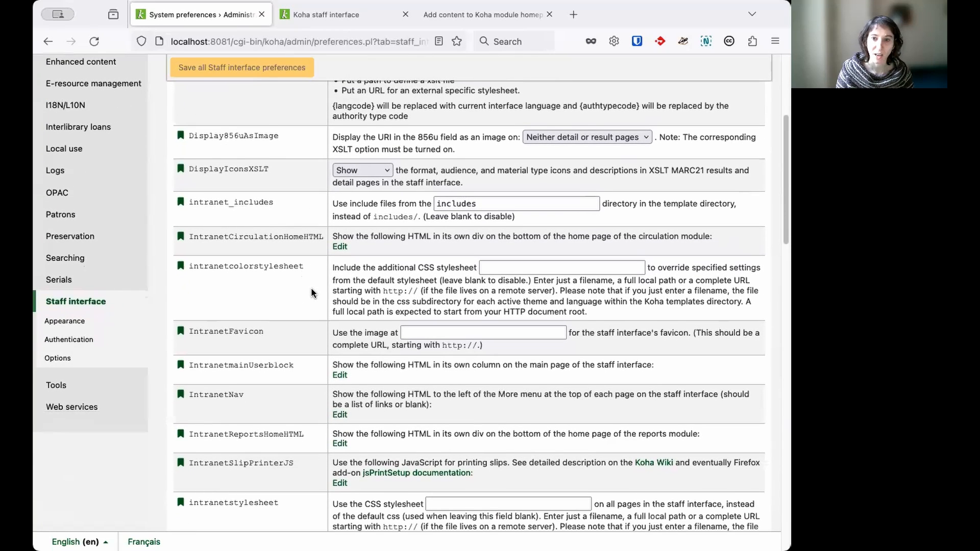
scroll(313, 292, "down", 2)
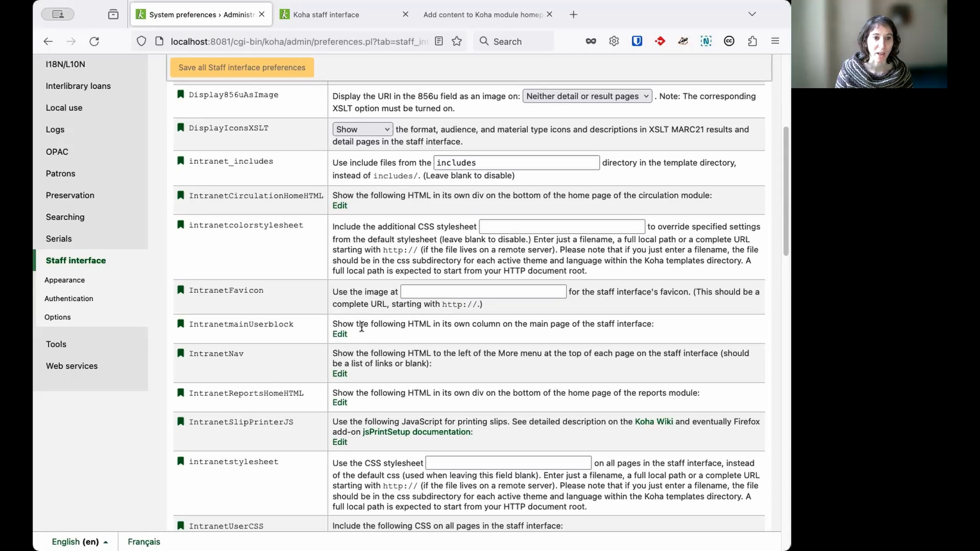
left_click(349, 338)
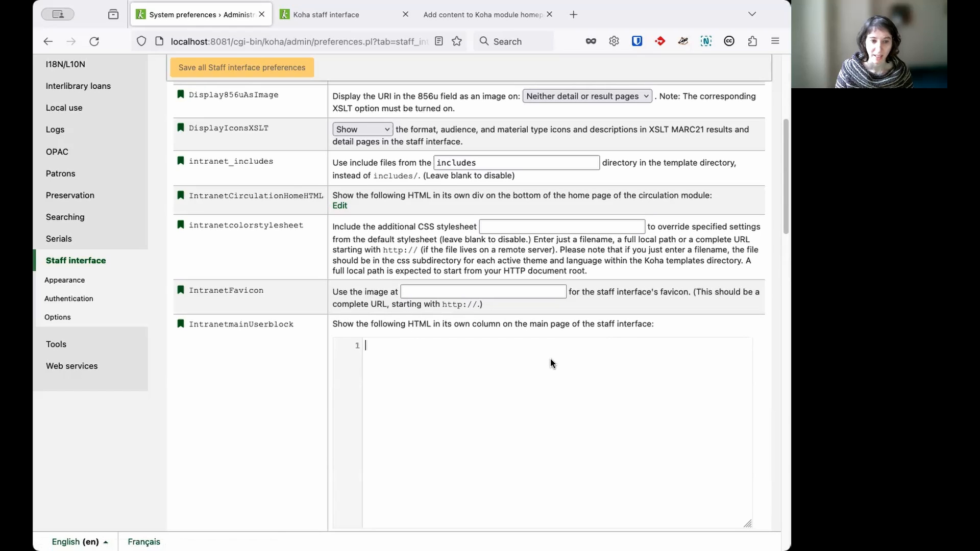
type("<h1>Daily routines</h1> <ul> <li>Check for <a href=\"/cgi-bin/koha/circ/view_holdsqueue.pl\">reserved items to pick from the shelf</a></li> </ul> <h1>Weekly</h1> <ul> <li>Check for <a href=\"/cgi-bin/koha/reports/guided_reports.pl?reports=37&phase=Run%20this%20report\">overdue items with reservations</a></li> </ul>")
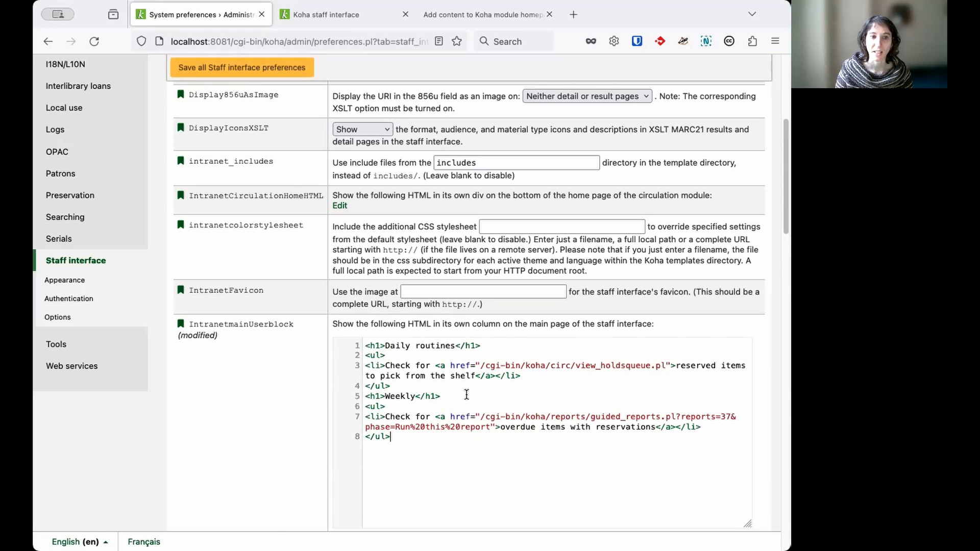
Examine the pasted IntranetmainUserblock code, highlighting the h1 heading tag and the view_holdsqueue.pl link
left_click_drag(380, 346, 372, 347)
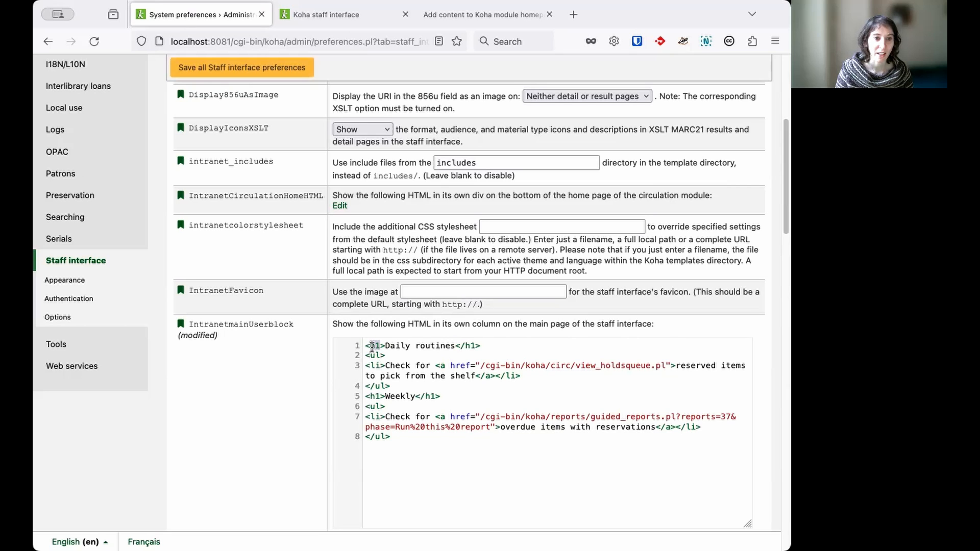
left_click(386, 347)
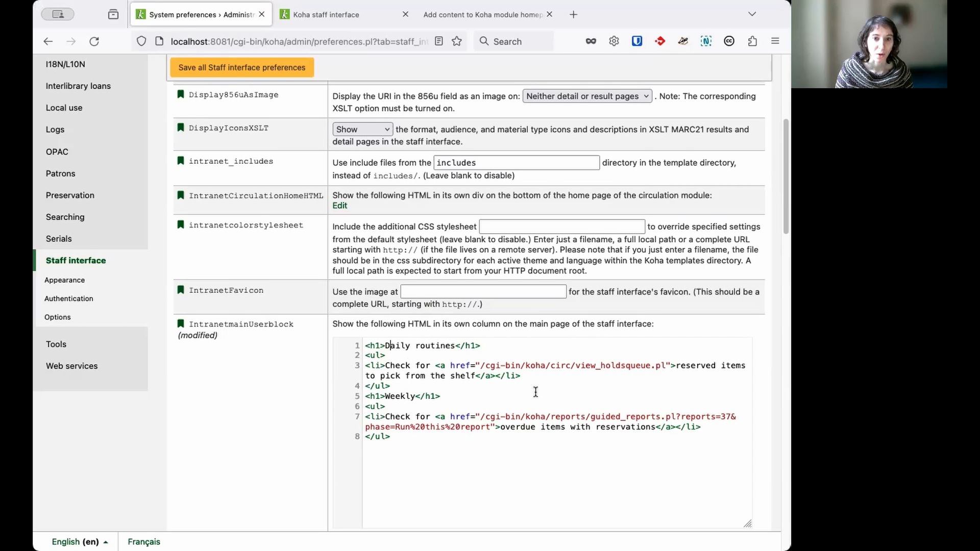
scroll(535, 391, "down", 1)
left_click_drag(449, 335, 665, 335)
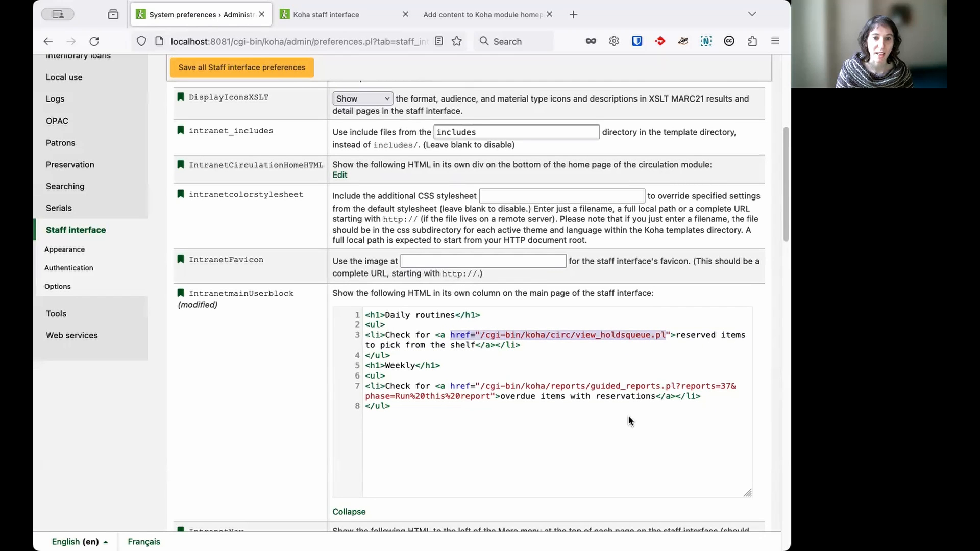
scroll(631, 421, "down", 1)
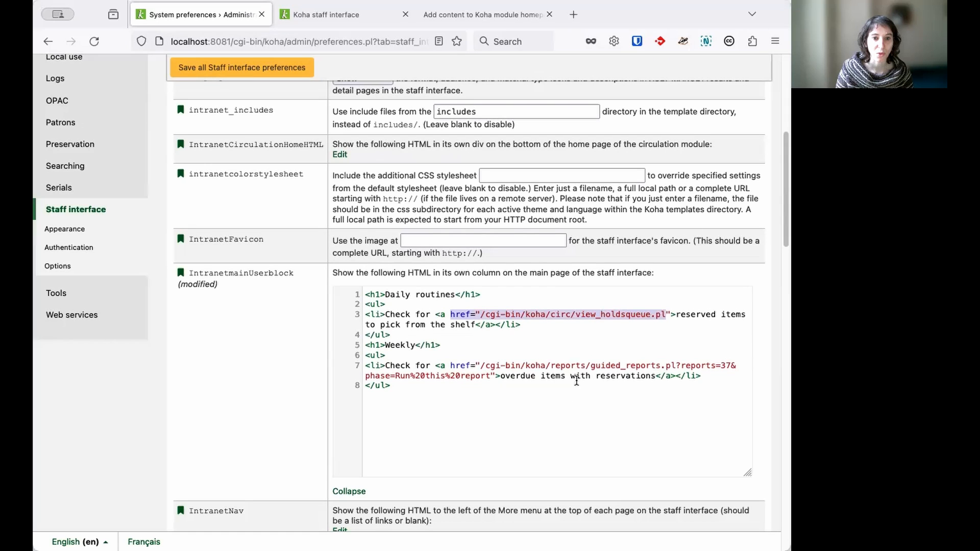
scroll(555, 373, "down", 1)
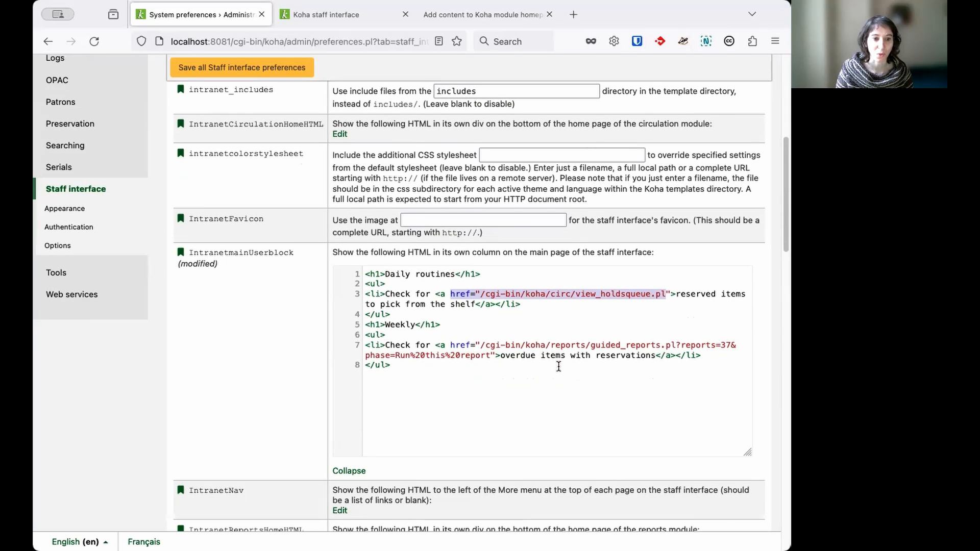
Save all Staff interface preferences and reload the staff main page to check the new block
left_click(260, 72)
left_click(331, 15)
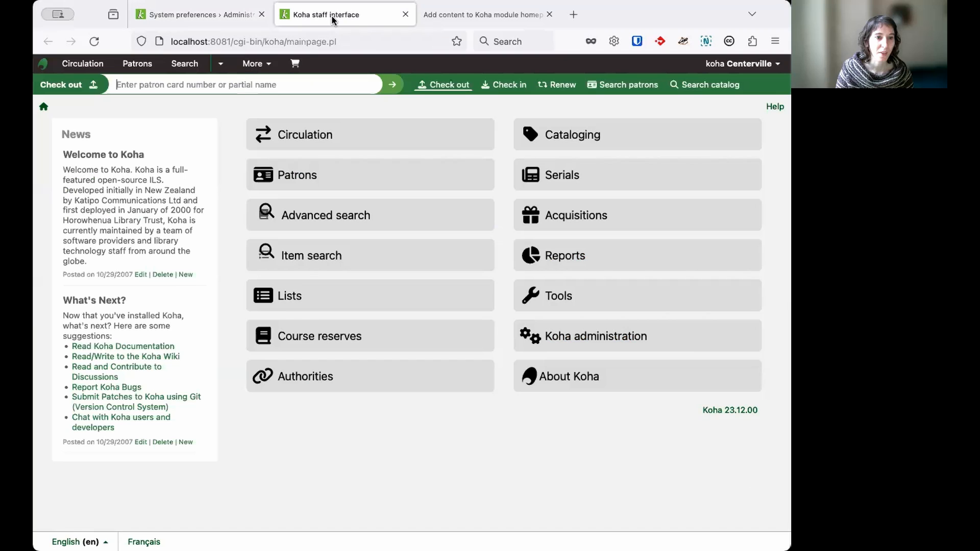
left_click(94, 42)
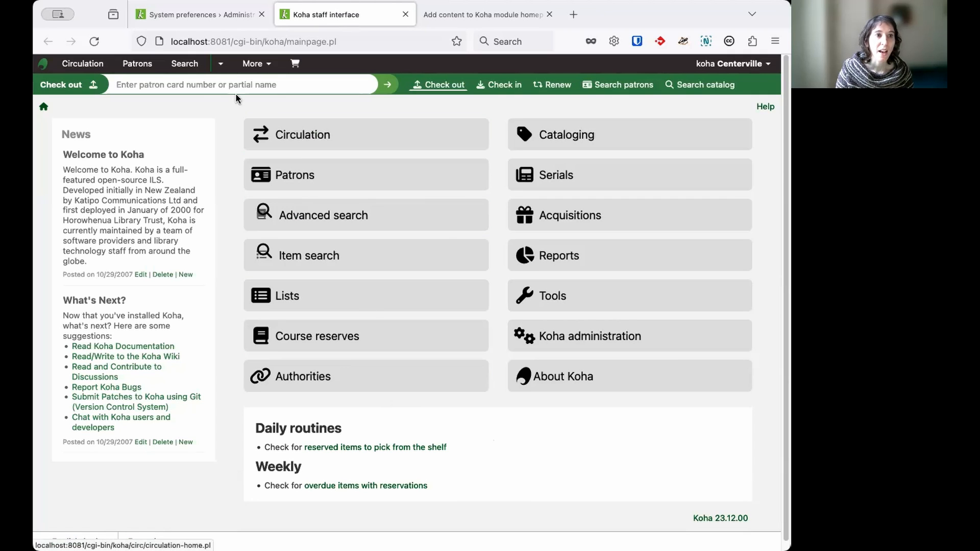
Return to the system preferences and expand IntranetReportsHomeHTML to examine its HTML
left_click(201, 15)
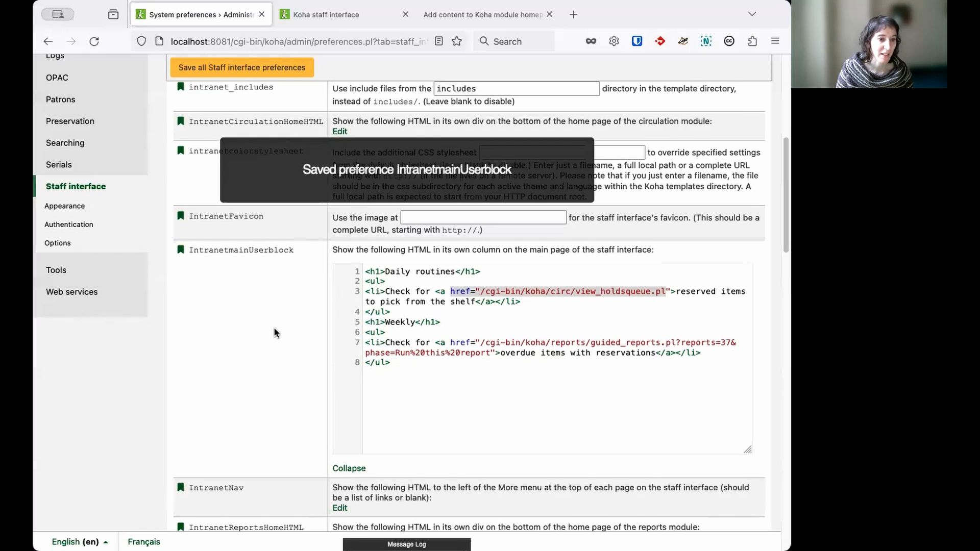
scroll(275, 331, "down", 3)
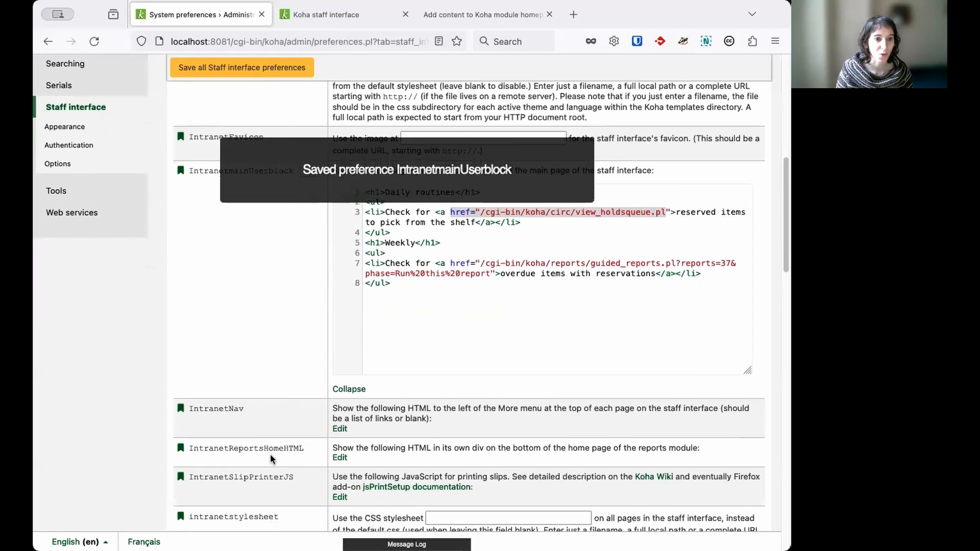
left_click(340, 458)
scroll(299, 443, "down", 1)
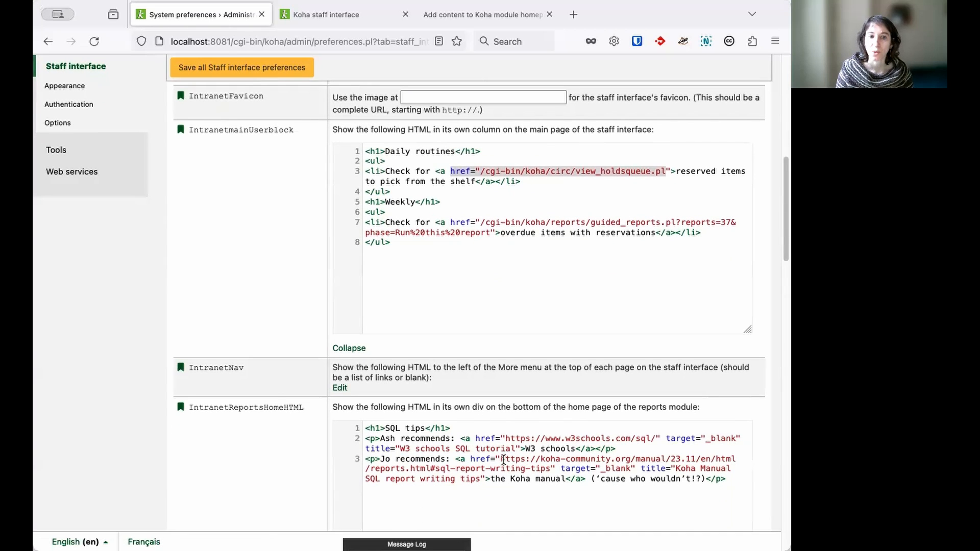
Expand the IntranetCirculationHomeHTML preference to examine the HTML for the circulation home page
scroll(278, 343, "up", 3)
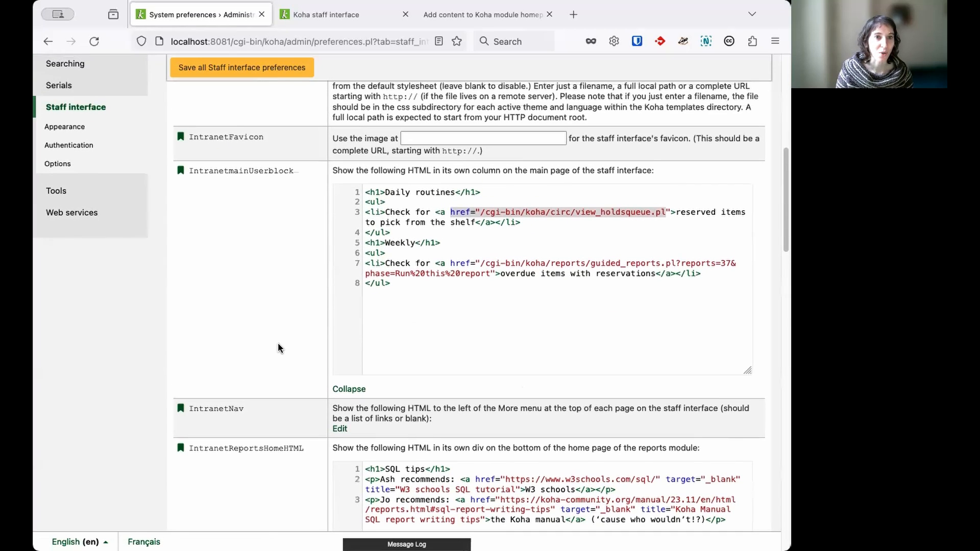
scroll(279, 348, "up", 3)
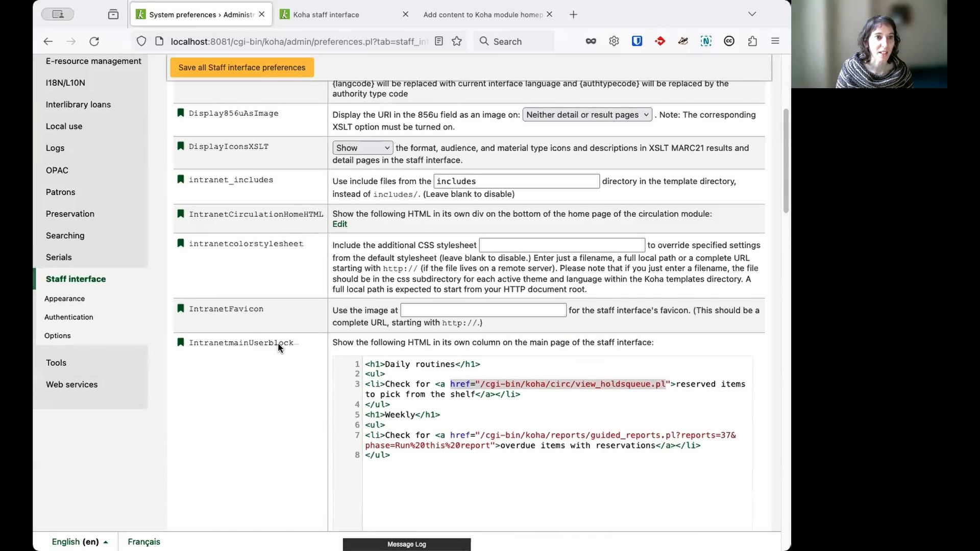
left_click(345, 226)
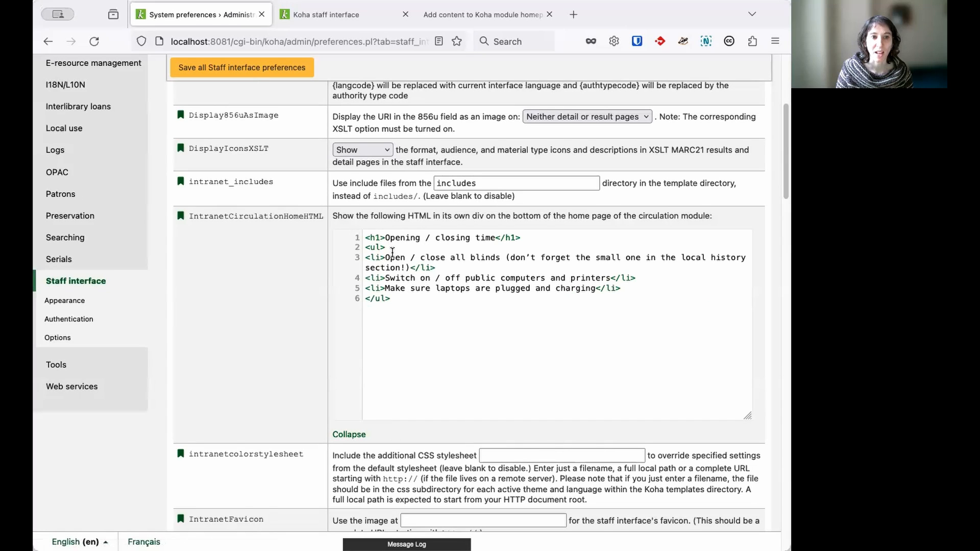
Open the Circulation home page in the other tab and highlight its "Opening / closing time" block
left_click(340, 22)
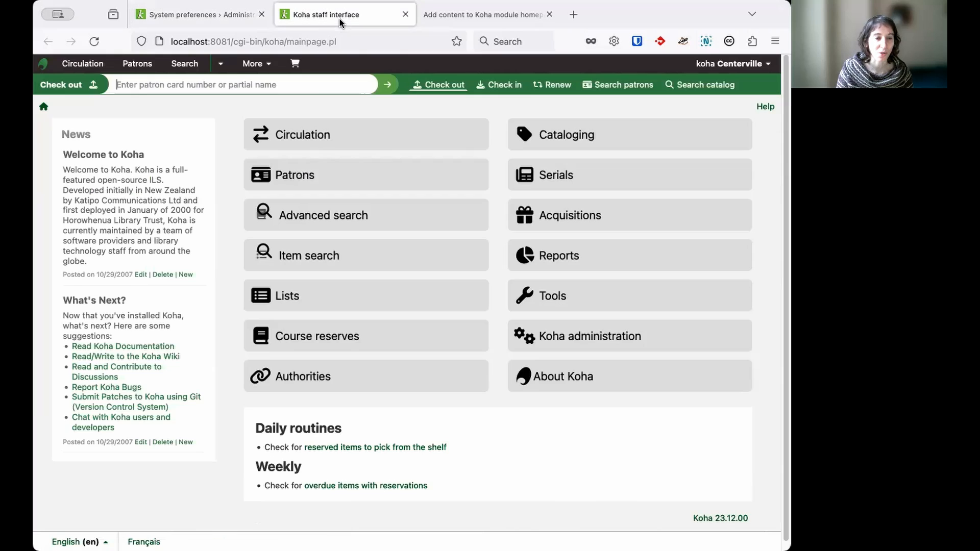
left_click(389, 149)
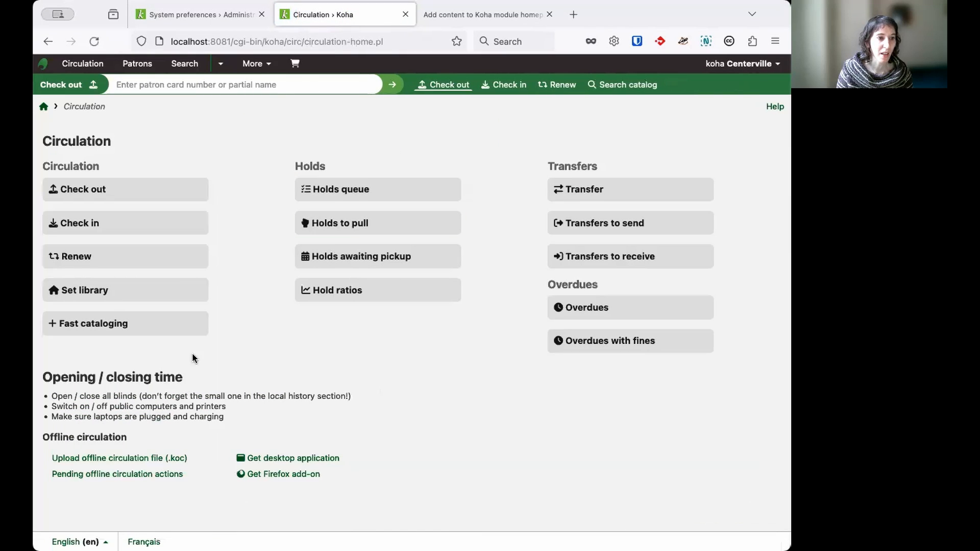
left_click_drag(42, 377, 280, 418)
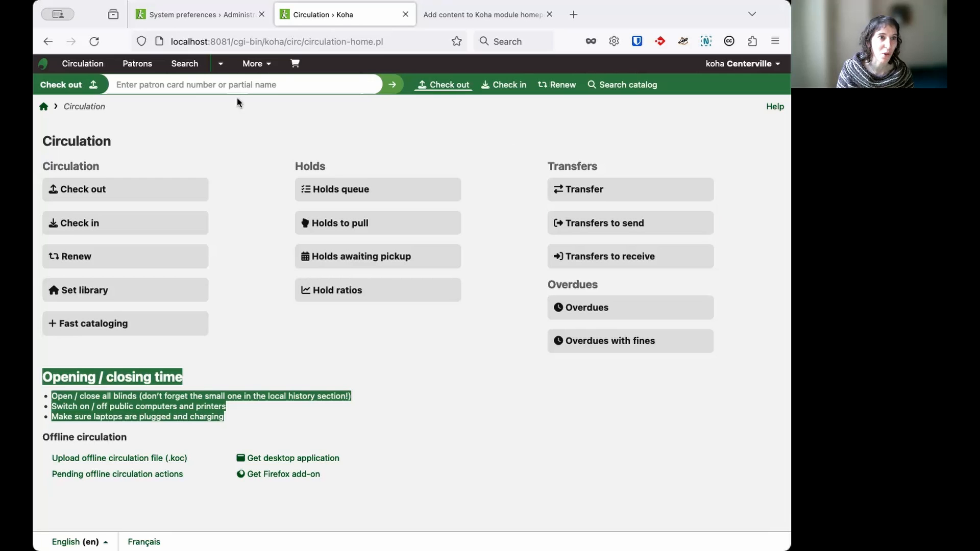
Open the HTML customizations tool from the Koha tools page
left_click(220, 65)
left_click(268, 64)
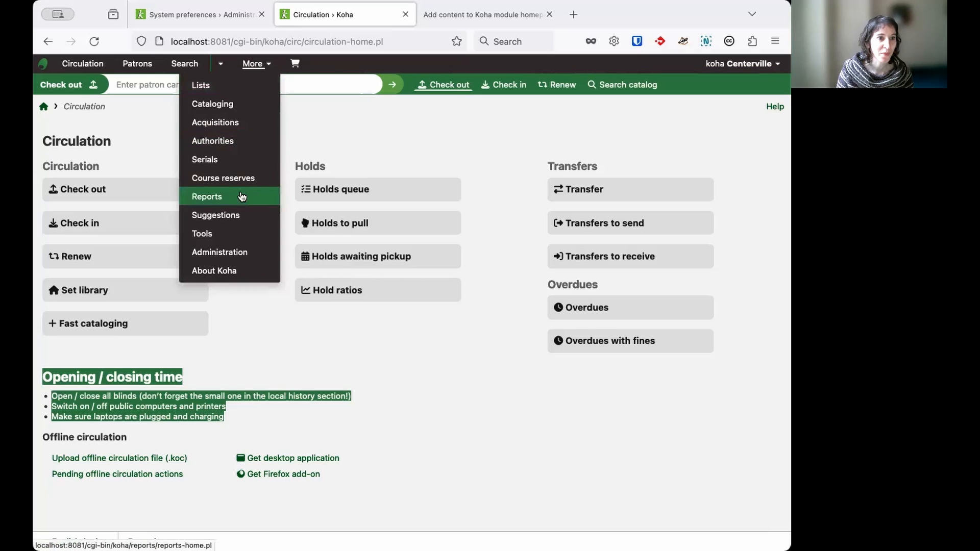
left_click(228, 236)
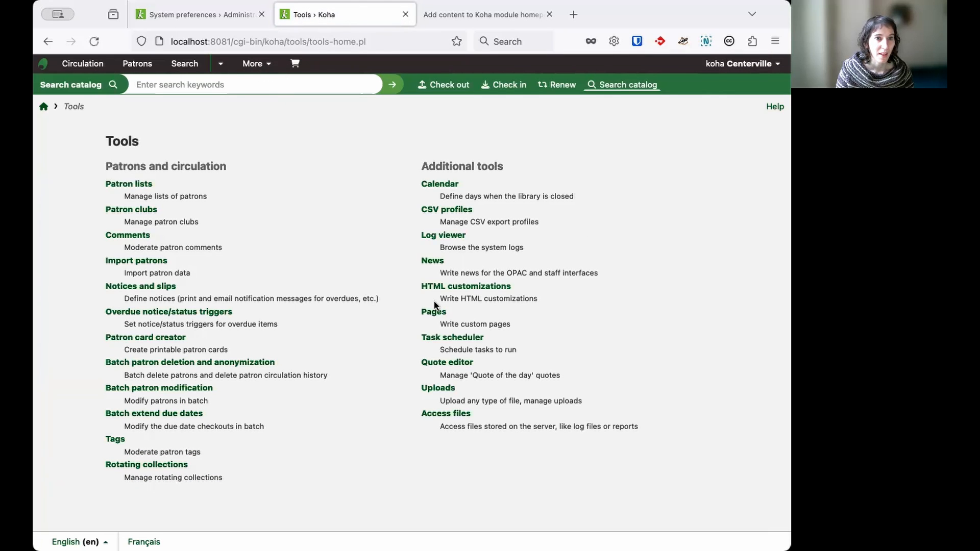
left_click(487, 286)
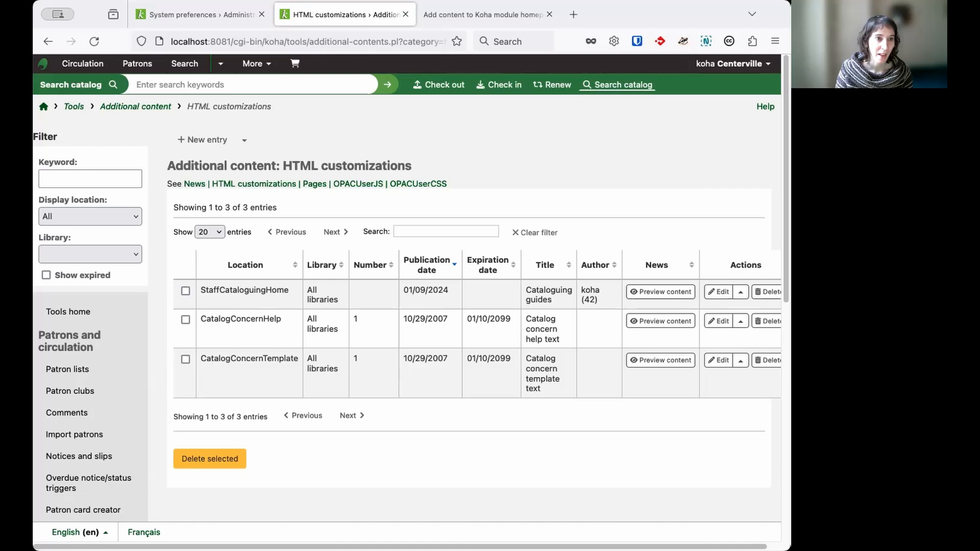
Start a new HTML customization entry and set its display location to StaffPatronsHome
left_click(207, 142)
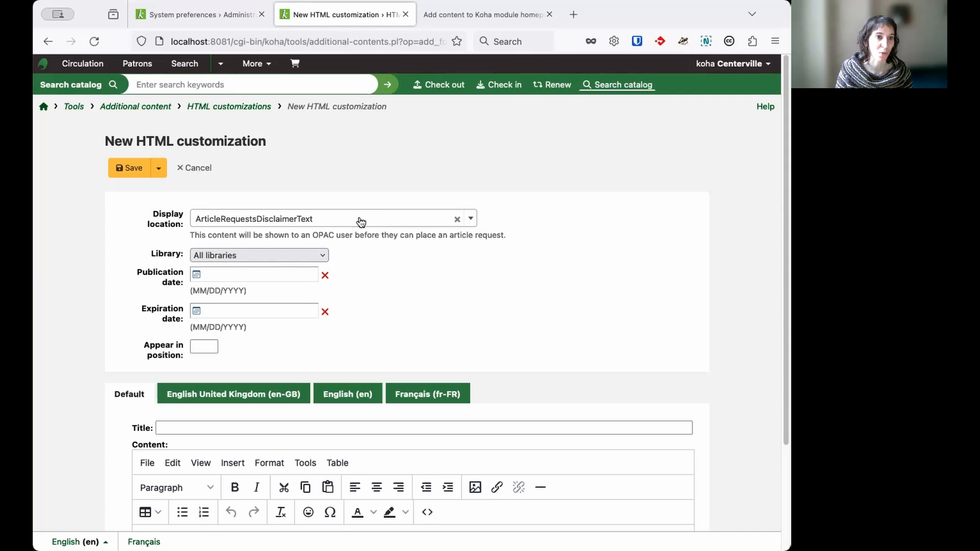
left_click(472, 219)
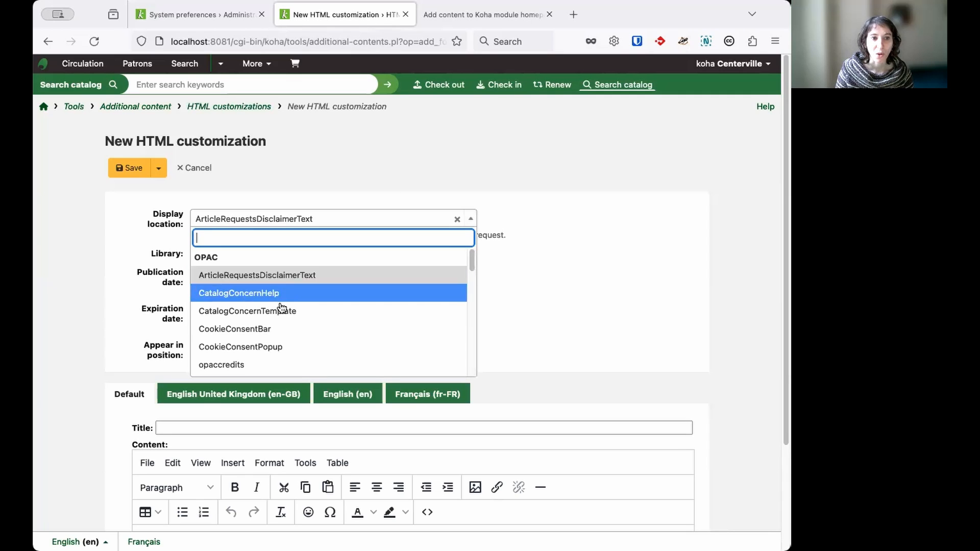
left_click_drag(472, 257, 472, 341)
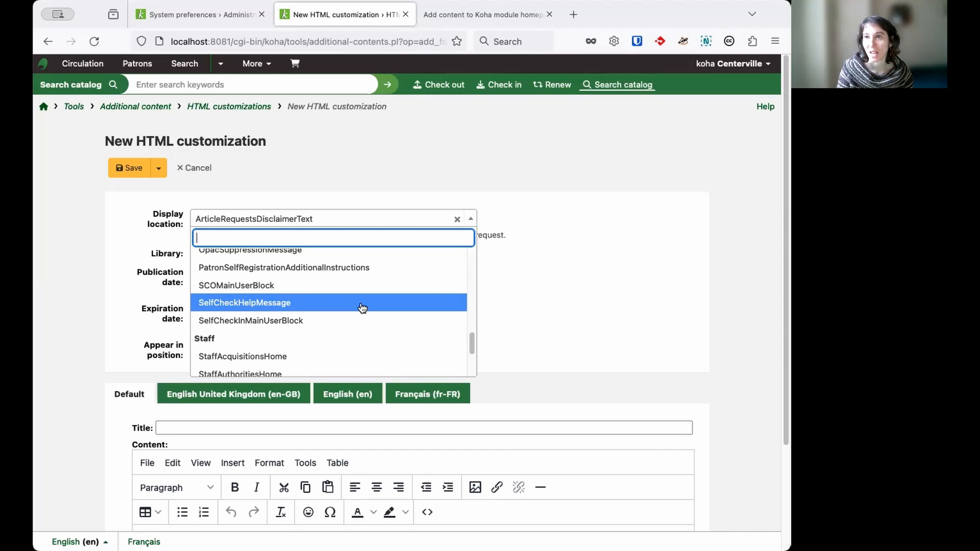
type("patron")
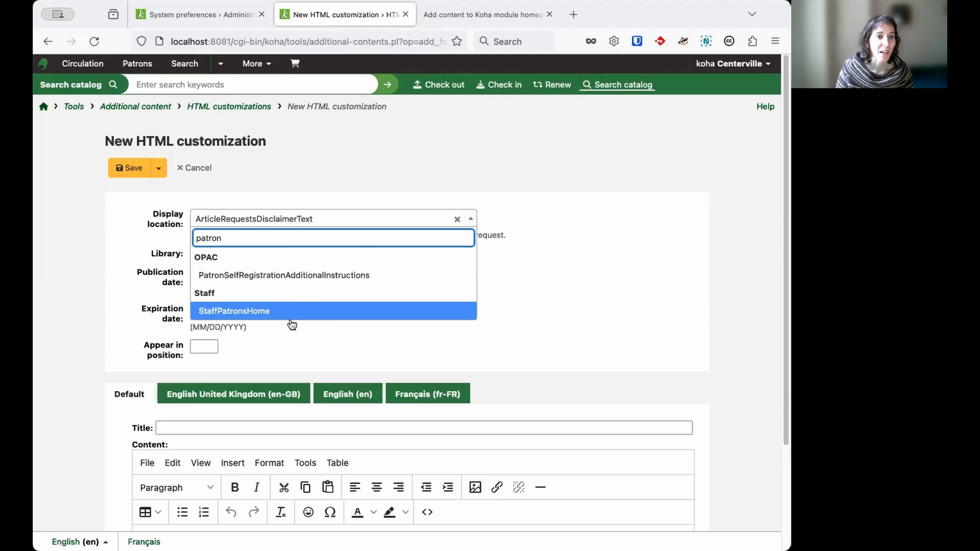
left_click(328, 312)
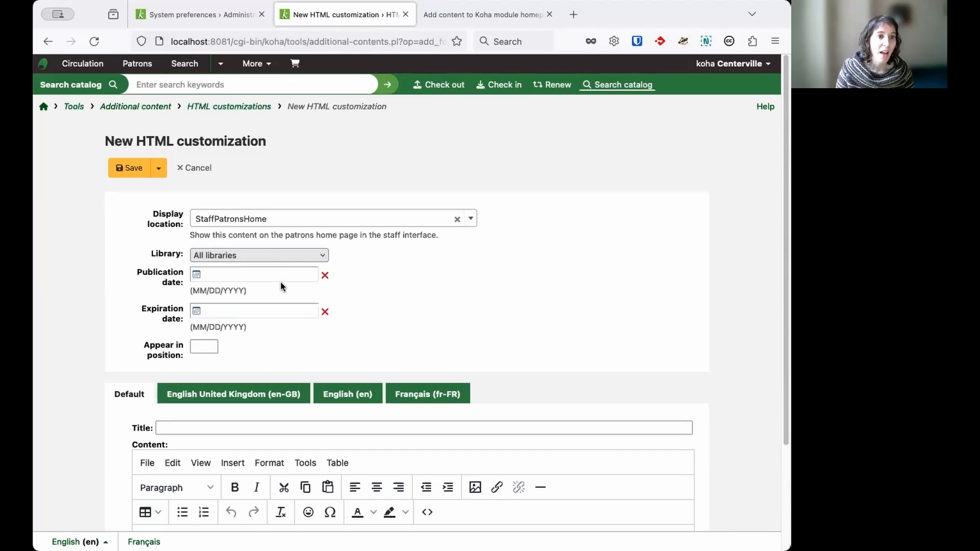
Keep the entry assigned to all libraries and set its publication date to 01/09/2024
left_click(322, 256)
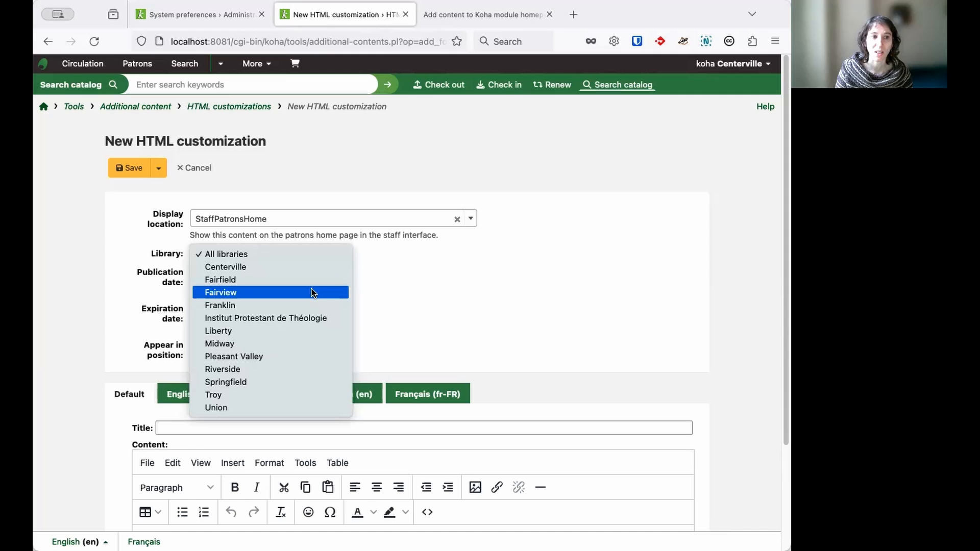
left_click(429, 261)
left_click(271, 272)
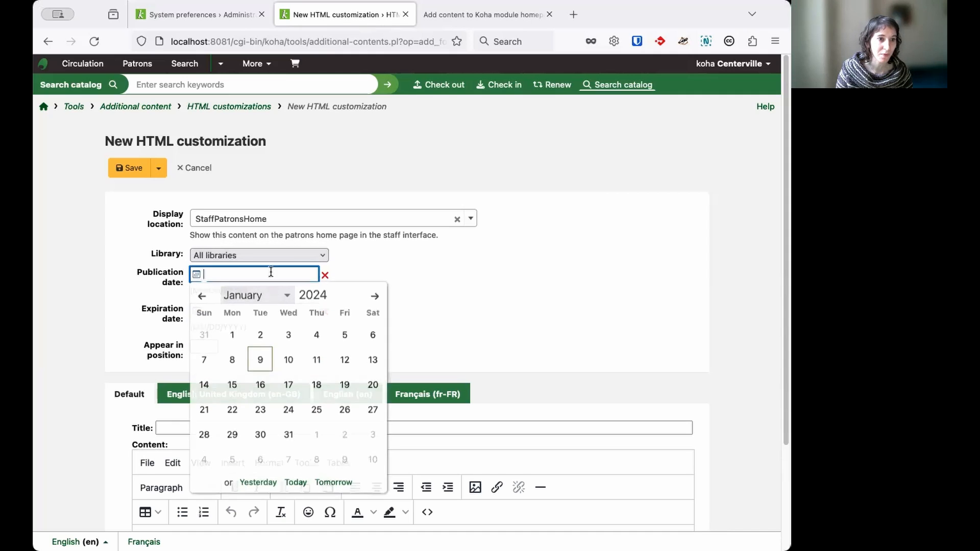
left_click(261, 360)
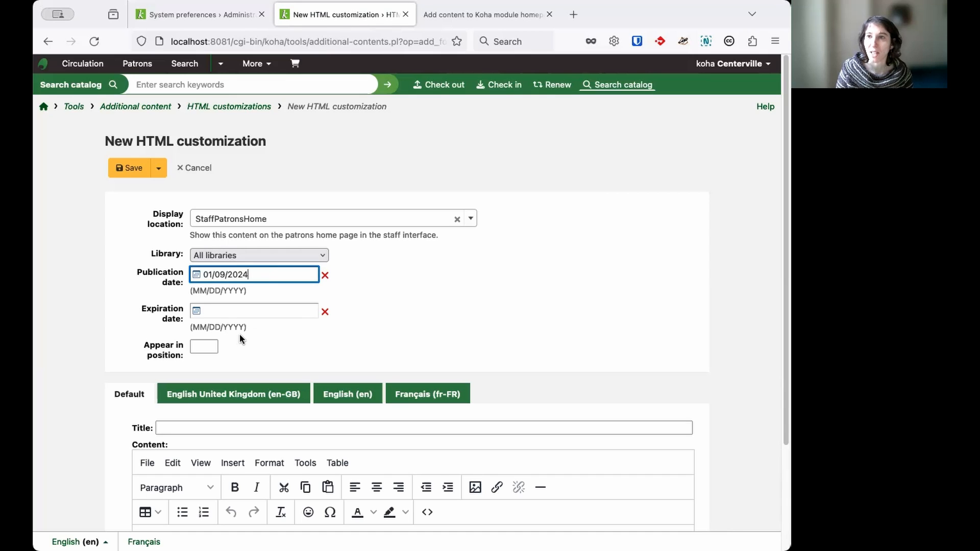
Paste the prepared joining instructions text into the content editor on the Default language version
scroll(259, 329, "down", 2)
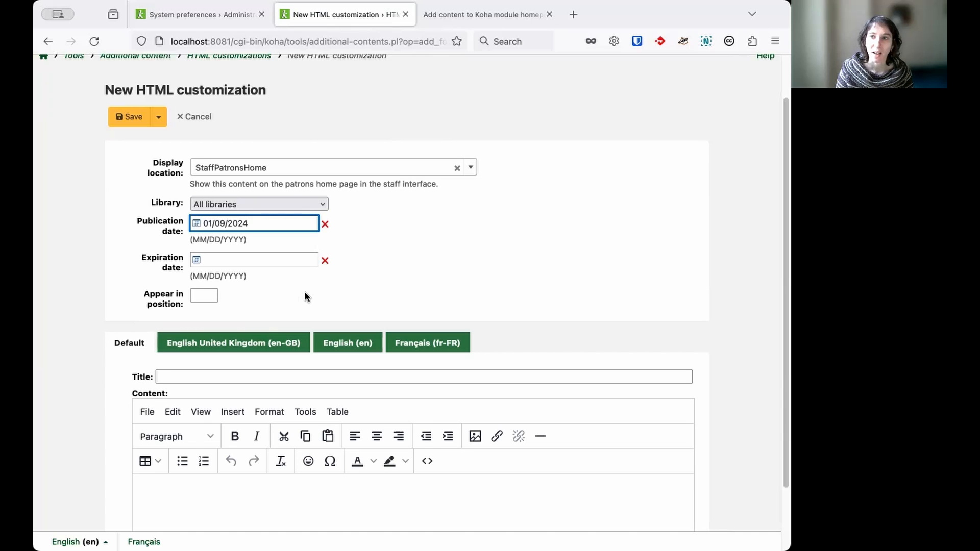
scroll(286, 326, "down", 2)
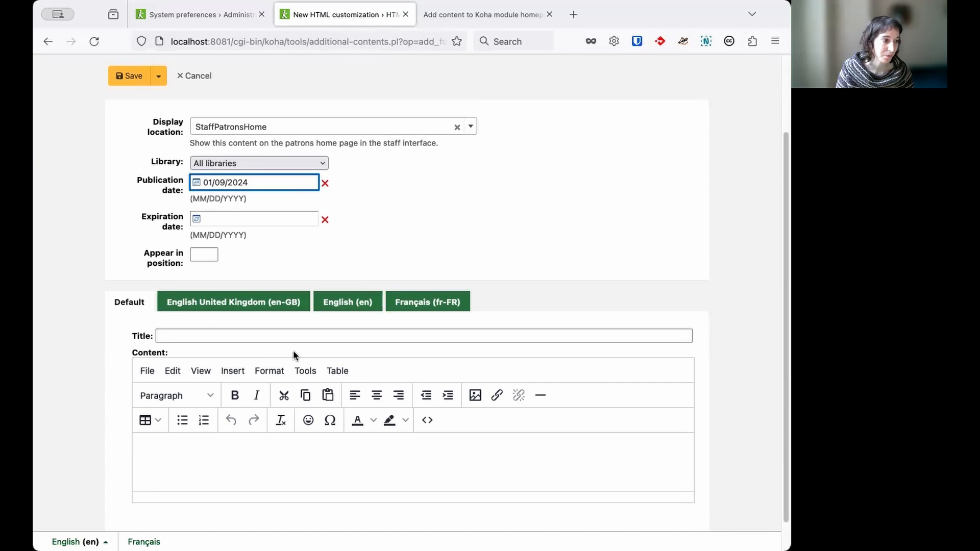
key("super+Tab")
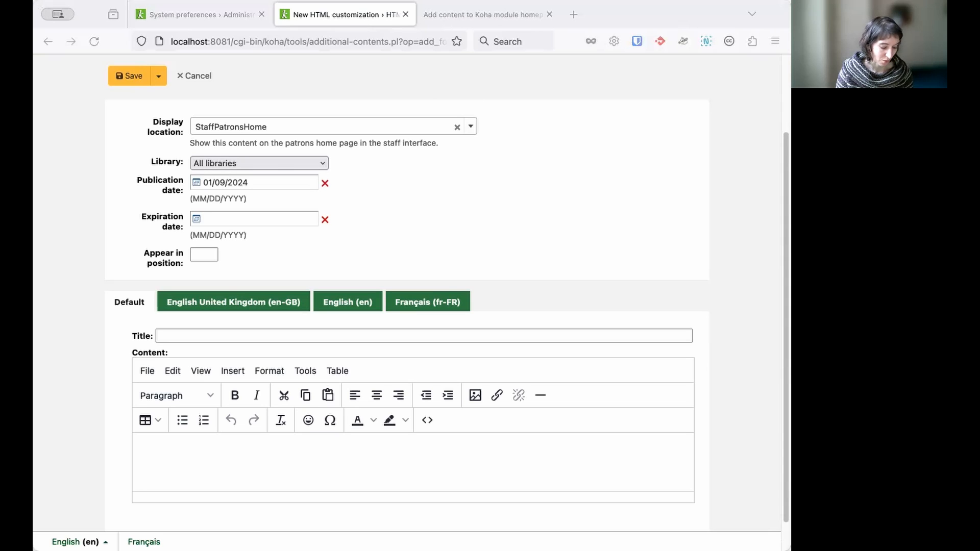
key("super+Tab")
scroll(225, 444, "down", 1)
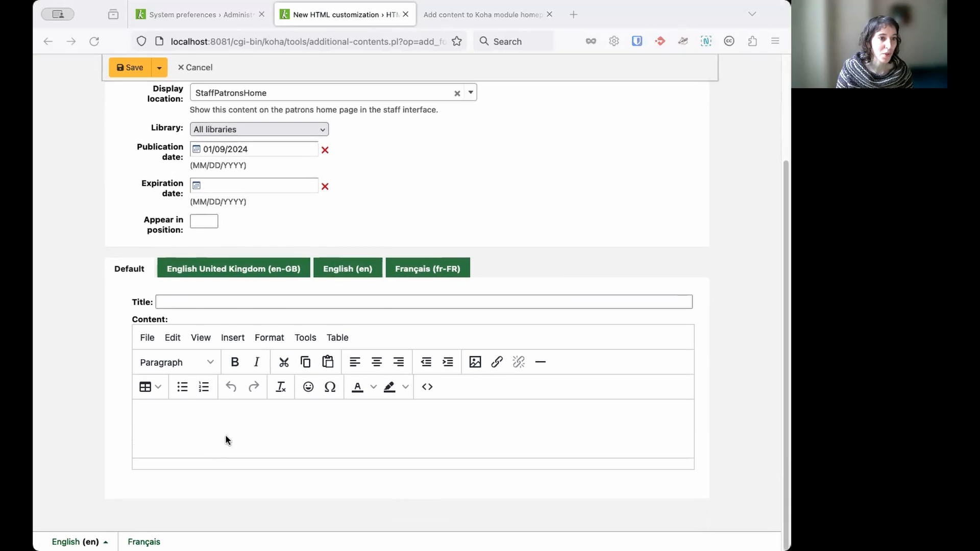
left_click(207, 412)
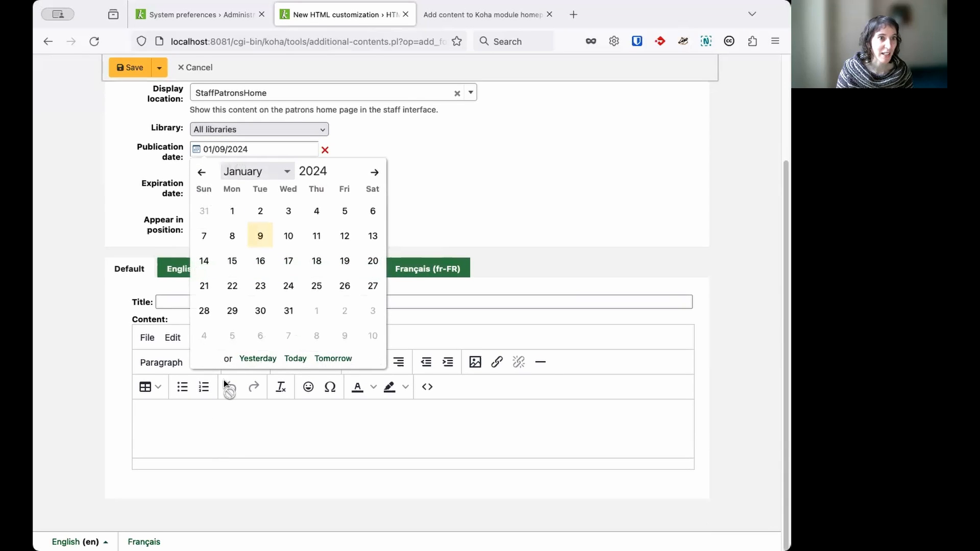
left_click(257, 236)
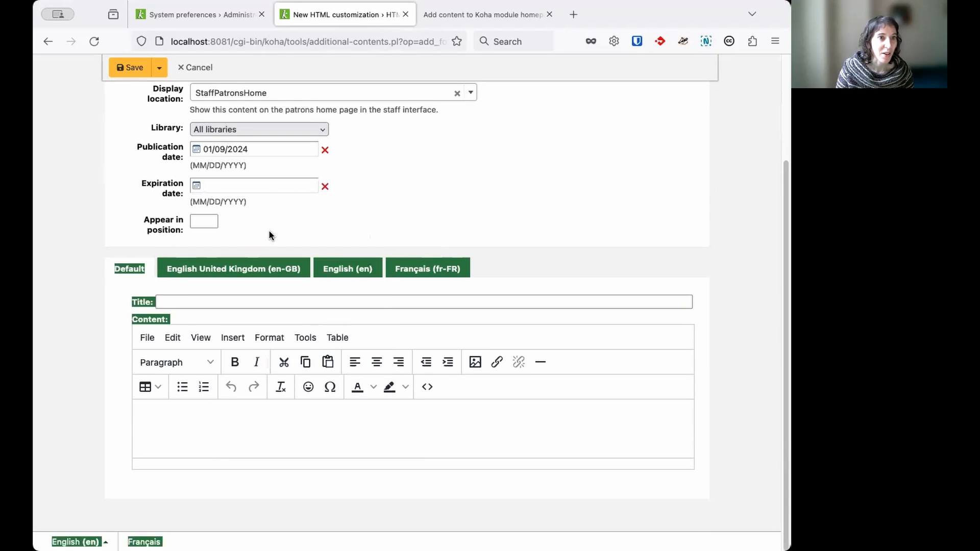
left_click(203, 421)
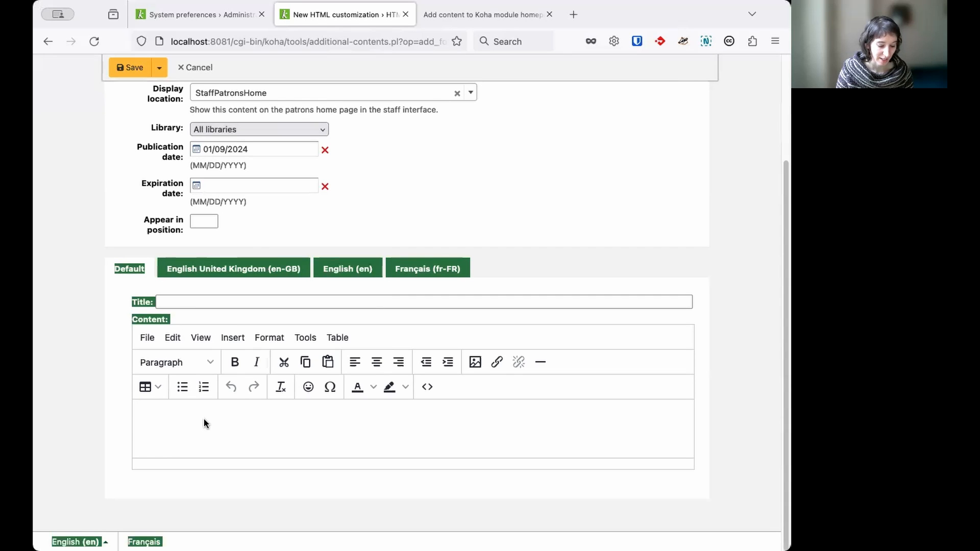
type("Joining instructions  When a new patron joins the library, explain that we need to collect and store the following information in order to be able to provide them with the service: Name Email address  All other info is optional.  This is kept for as long as their membership is in date plus 6 months after expiry (in case they re-join).  Full data privacy statement on the Opac.")
scroll(236, 412, "down", 3)
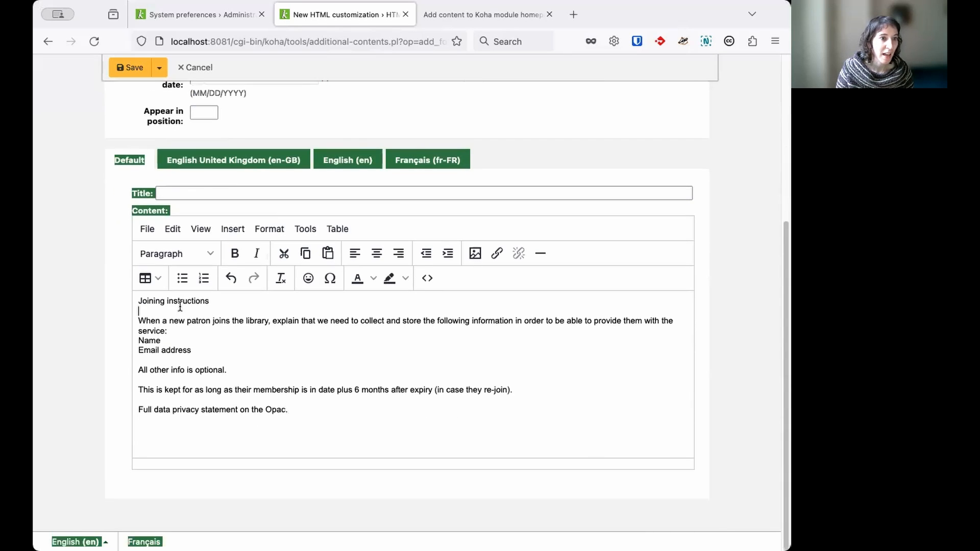
Reuse the first line of the content, "Joining instructions", as the entry's title
left_click_drag(210, 300, 135, 301)
key("super+c")
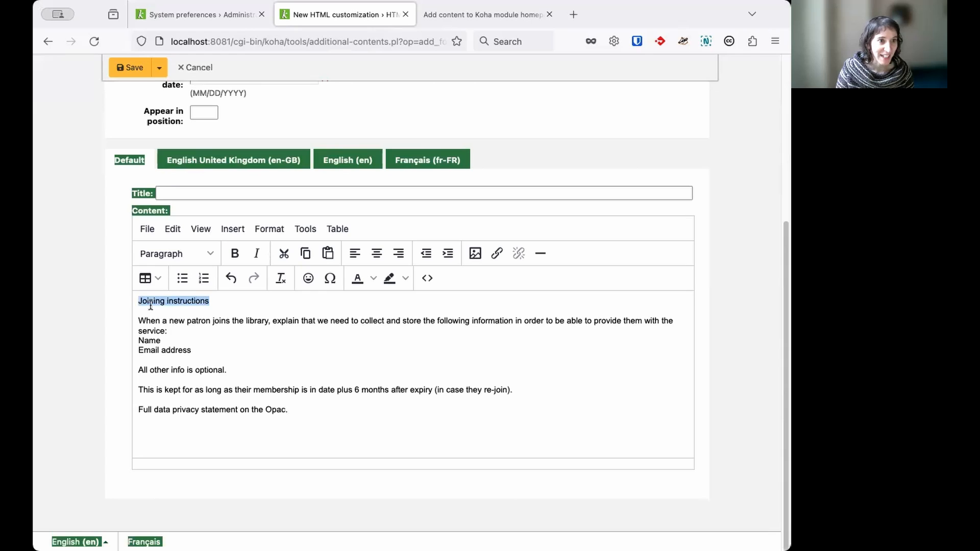
left_click(178, 194)
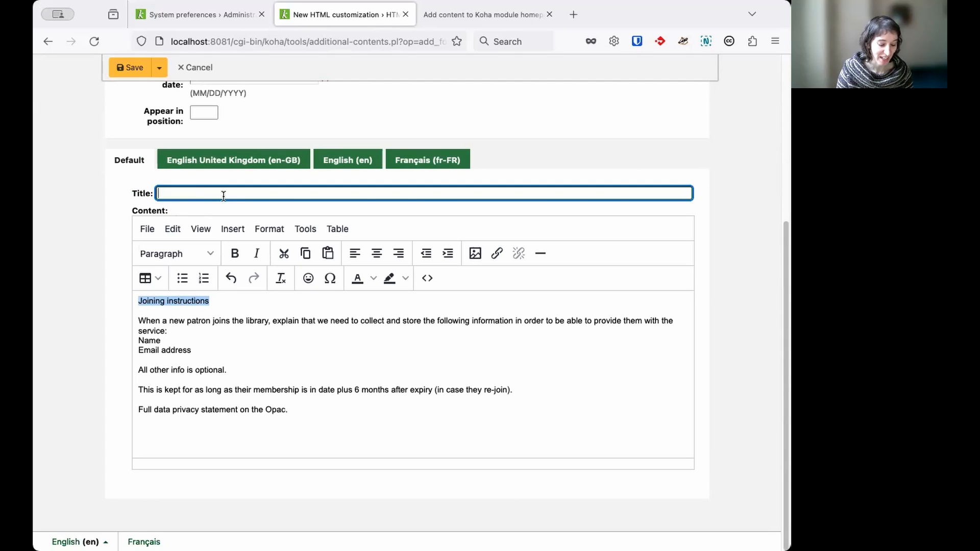
key("super+v")
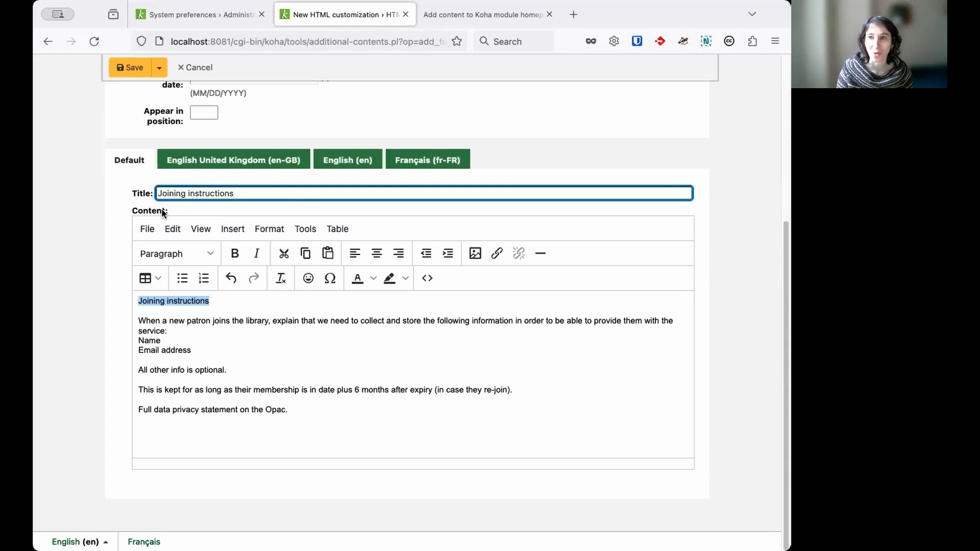
Format the "Joining instructions" line as Heading 1 and turn the "Name" and "Email address" lines into a bulleted list
left_click(221, 336)
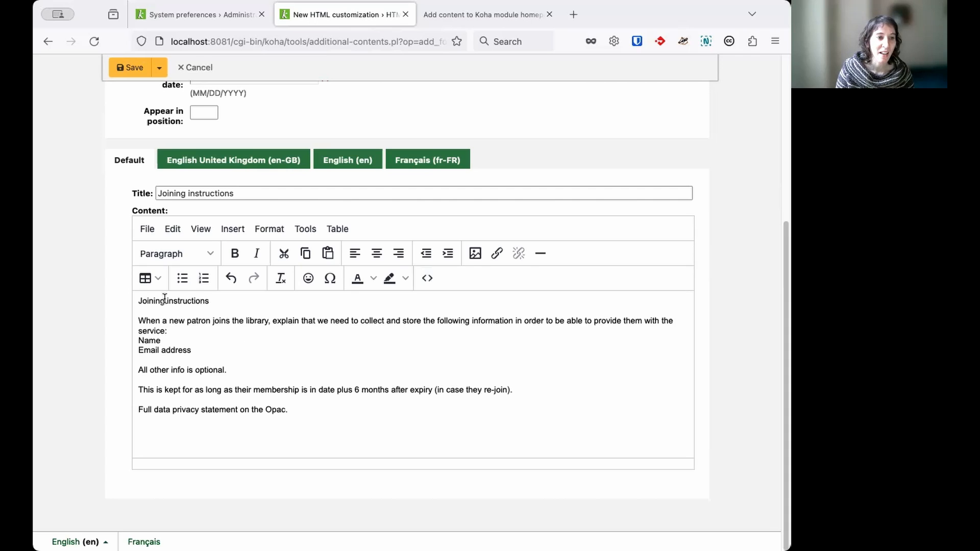
left_click(207, 301)
left_click_drag(207, 301, 136, 302)
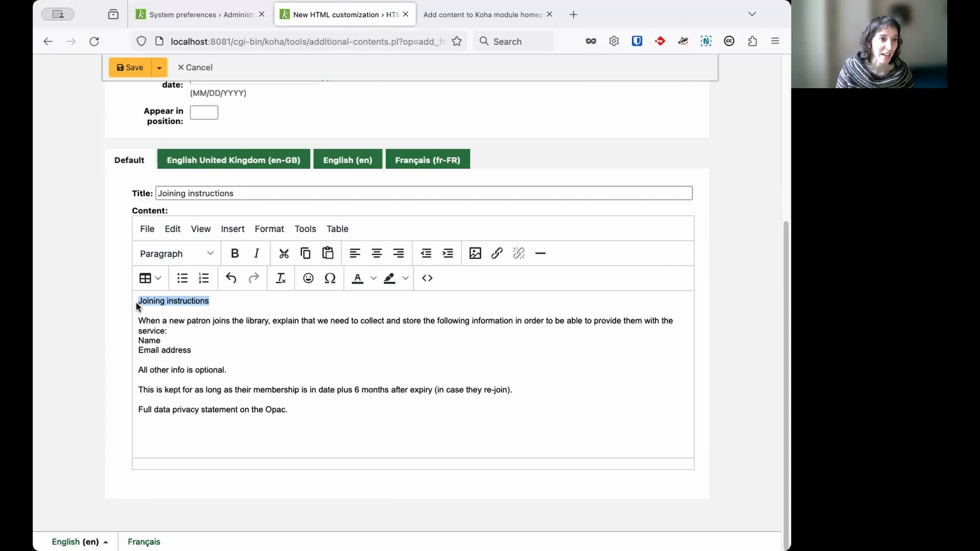
left_click(206, 254)
left_click(185, 295)
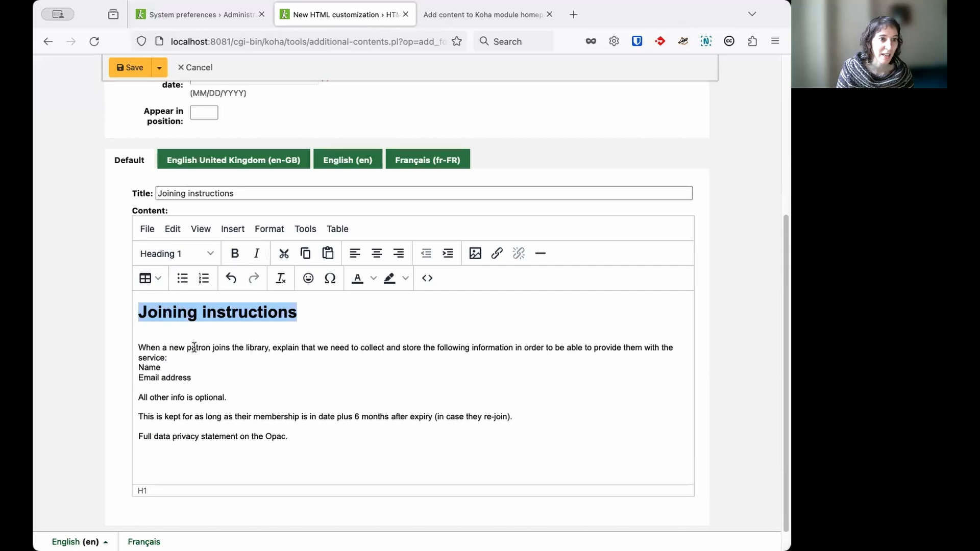
left_click_drag(205, 375, 136, 367)
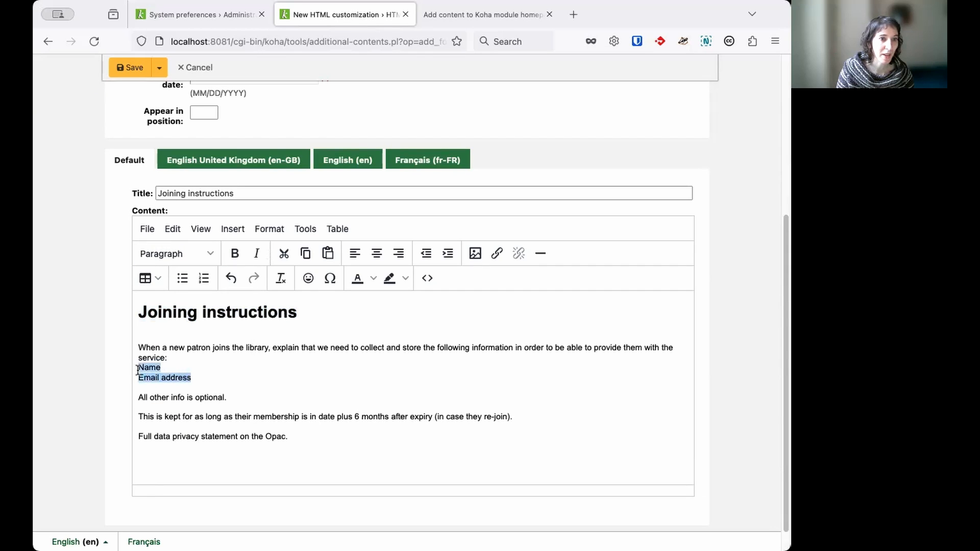
left_click(184, 279)
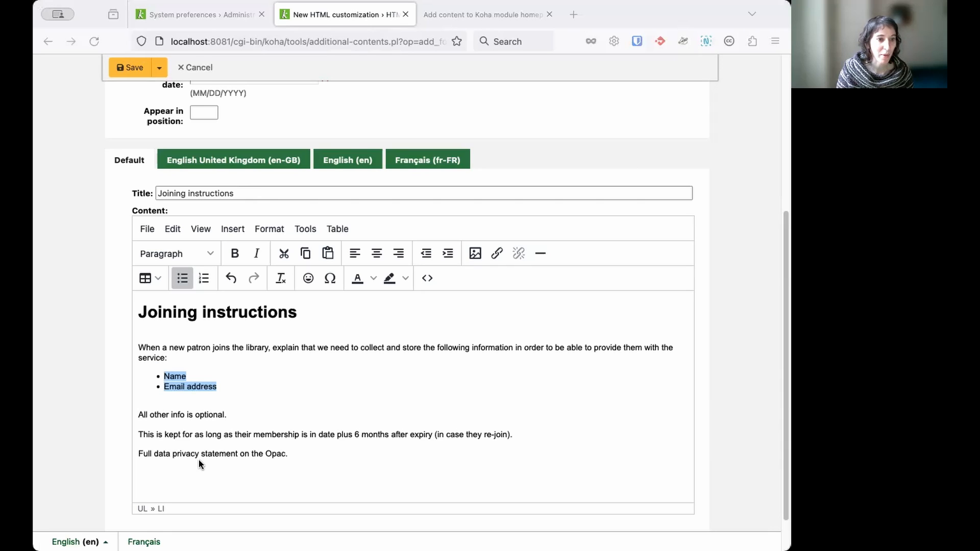
Link the words "data privacy statement" to /cgi-bin/koha/opac-page.pl?page_id=5, titled "Privacy statement" and opening in a new window
left_click_drag(154, 454, 238, 455)
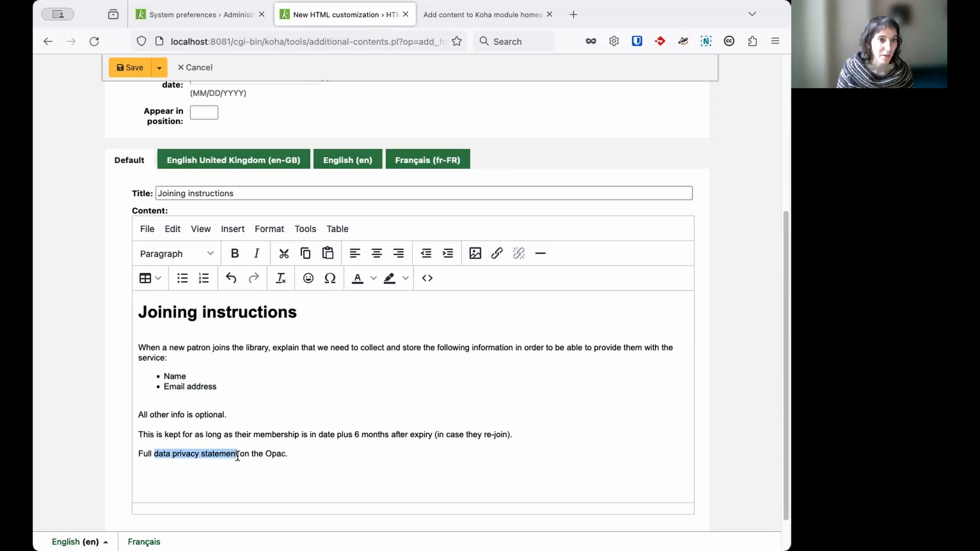
left_click(499, 253)
type("/cgi-bin/koha/opac-page.pl?page_id=5")
left_click(388, 327)
type("Privacy statement")
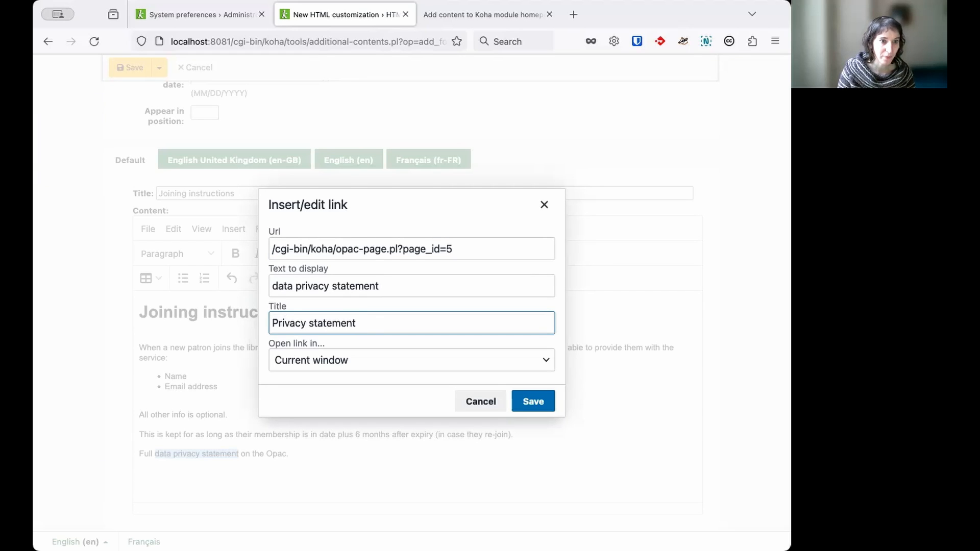
left_click(414, 354)
left_click(400, 407)
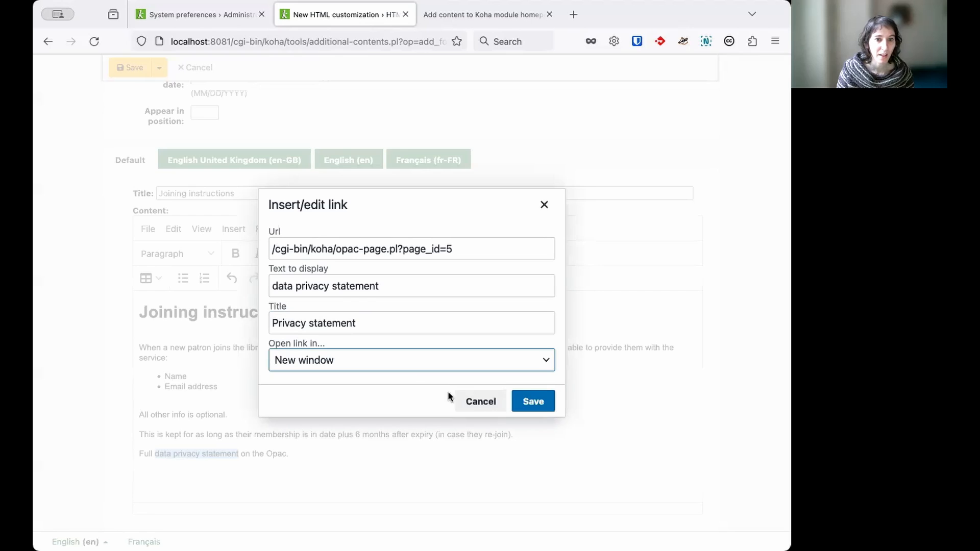
left_click(539, 403)
left_click(351, 376)
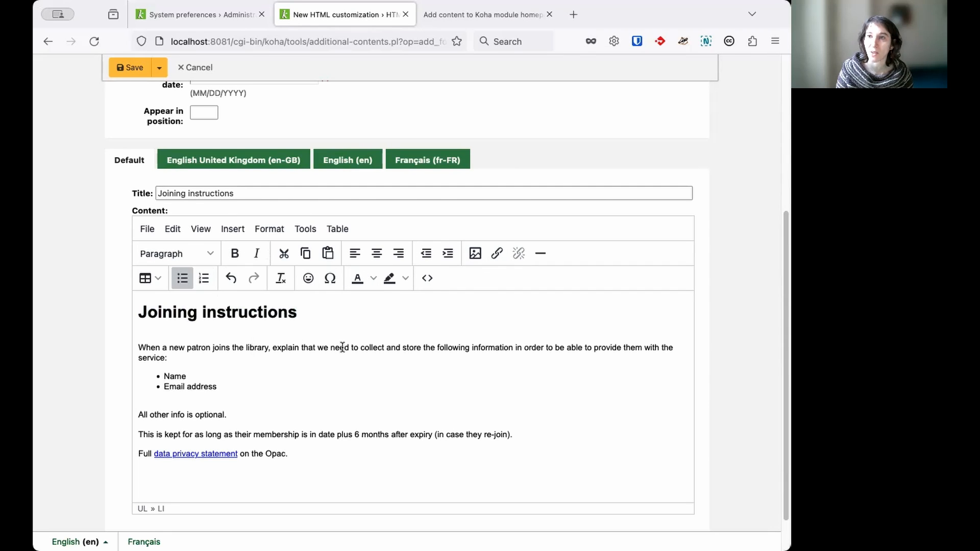
Save the HTML customization and highlight its "Joining instructions" title in the list of entries
scroll(361, 338, "down", 1)
scroll(360, 338, "down", 2)
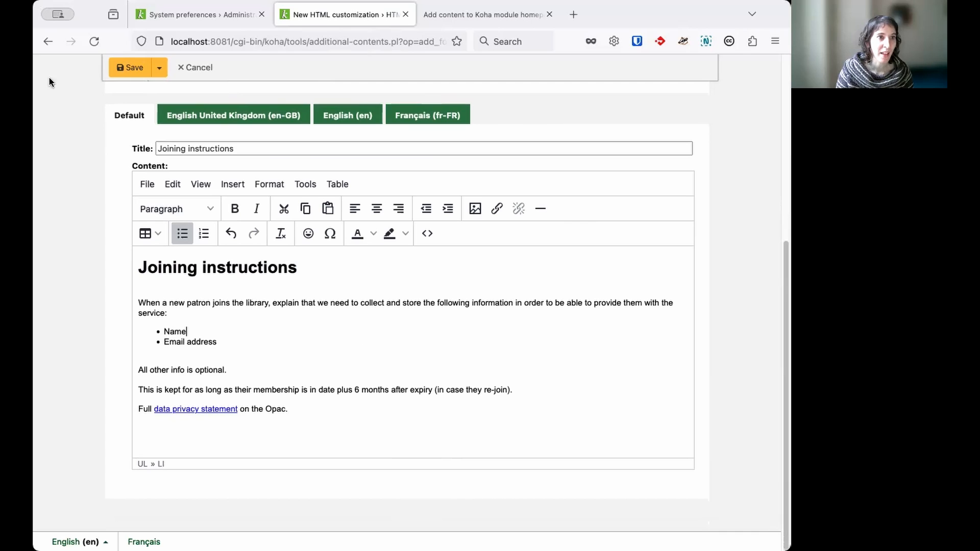
left_click(128, 71)
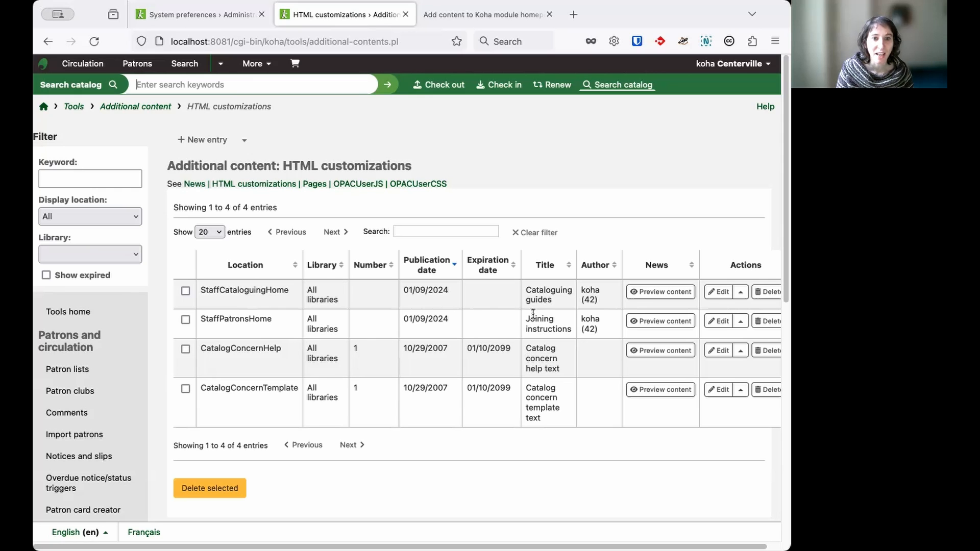
left_click_drag(570, 329, 526, 317)
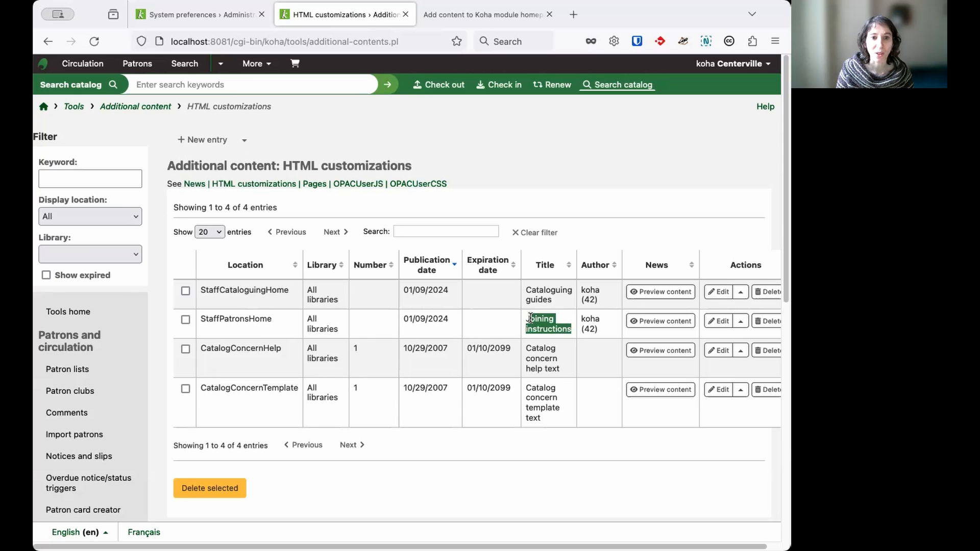
left_click(562, 348)
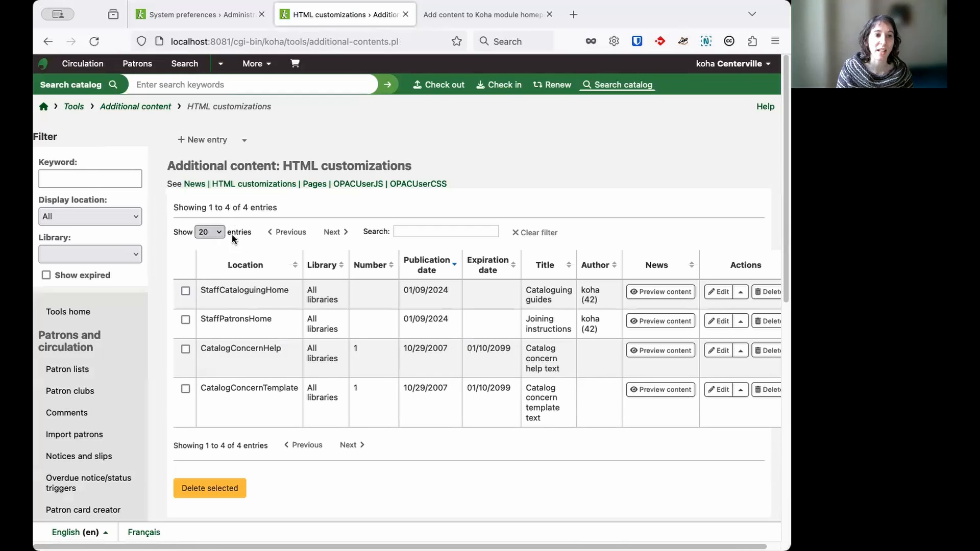
Switch to the system preferences tab and open the Patrons home page there to view the new content
left_click(199, 14)
scroll(128, 138, "up", 3)
scroll(128, 138, "up", 3)
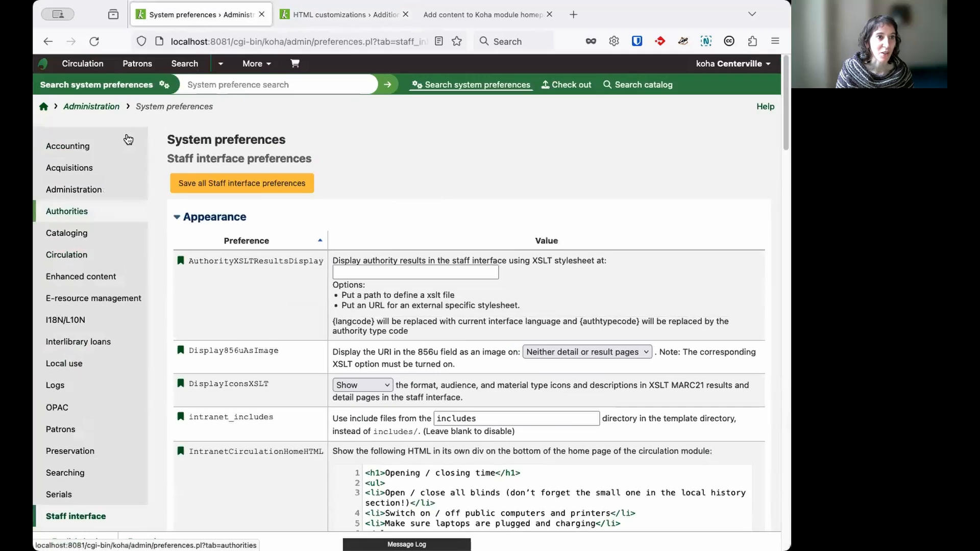
left_click(132, 64)
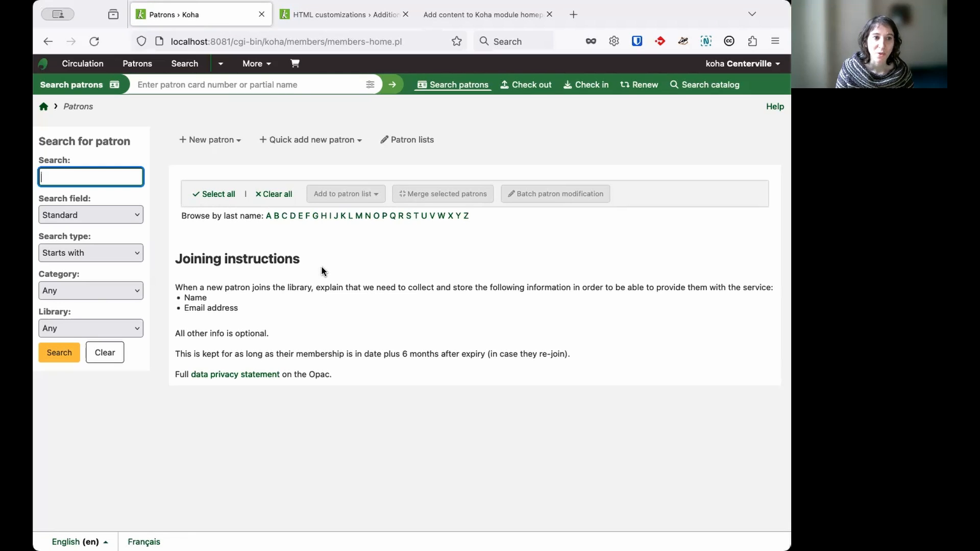
Browse patrons by last names starting with B and check where the joining instructions appear relative to the results
left_click(278, 217)
scroll(283, 347, "down", 5)
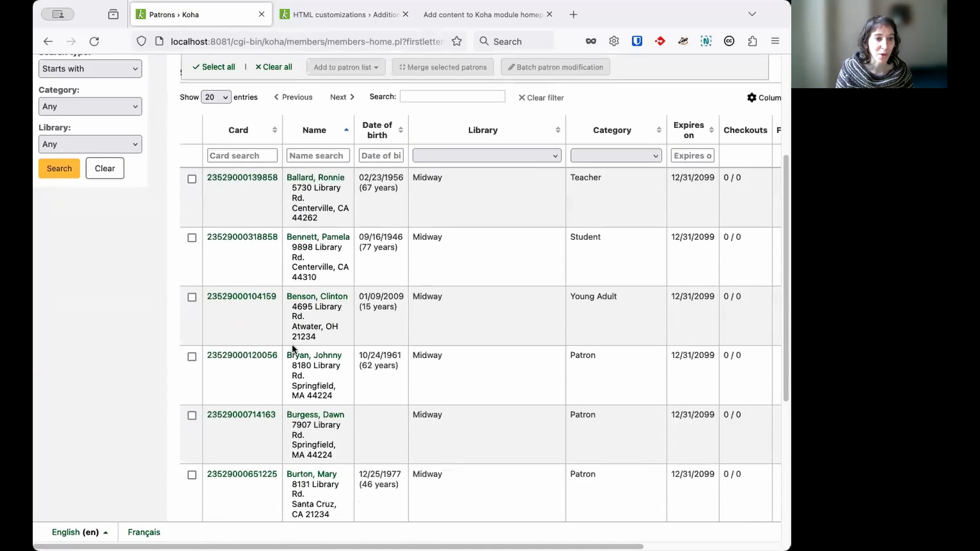
scroll(291, 347, "down", 5)
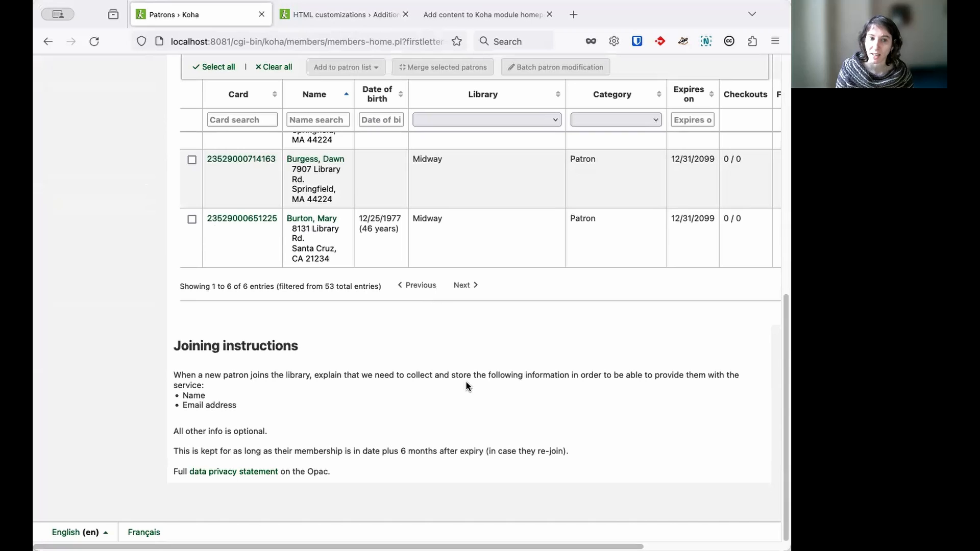
scroll(388, 399, "up", 3)
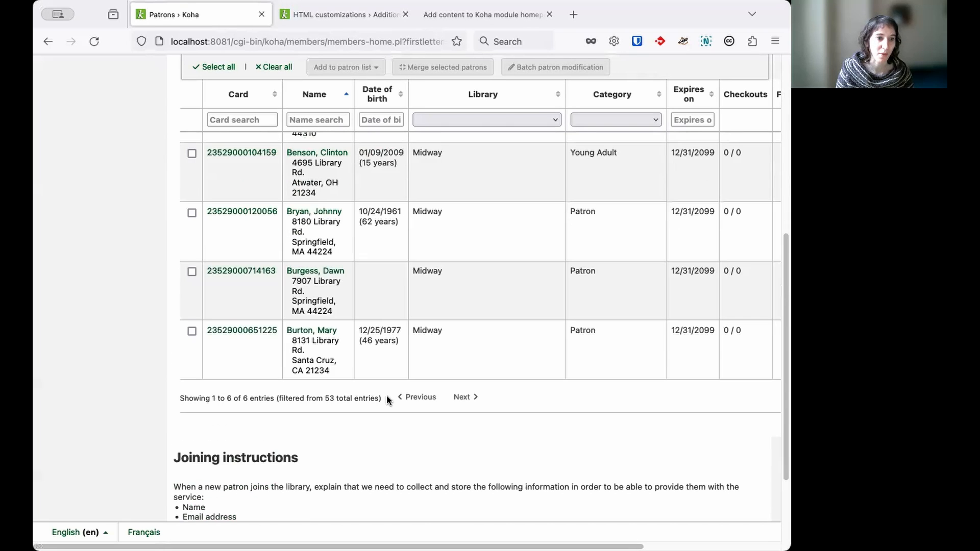
scroll(387, 399, "up", 7)
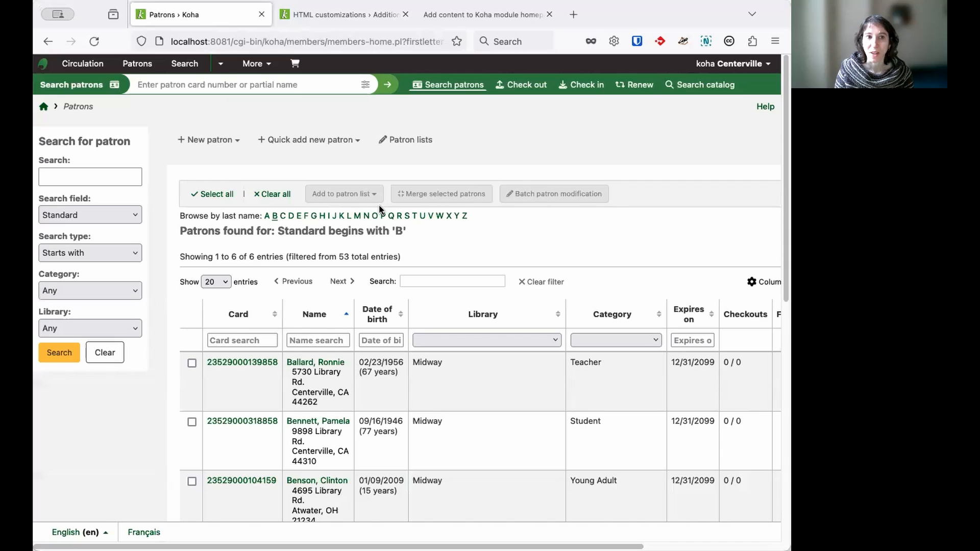
Open the Cataloging home page to view its custom content block
left_click(264, 70)
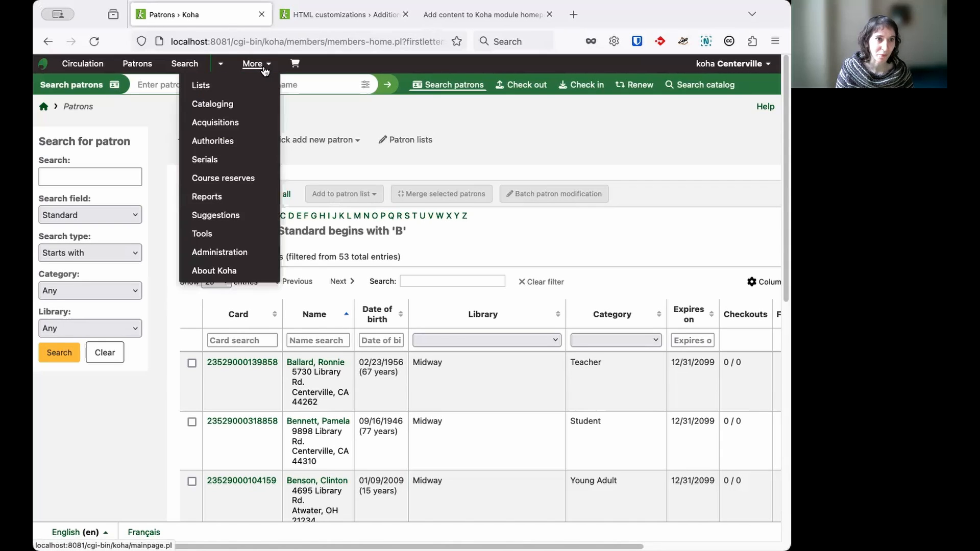
left_click(238, 101)
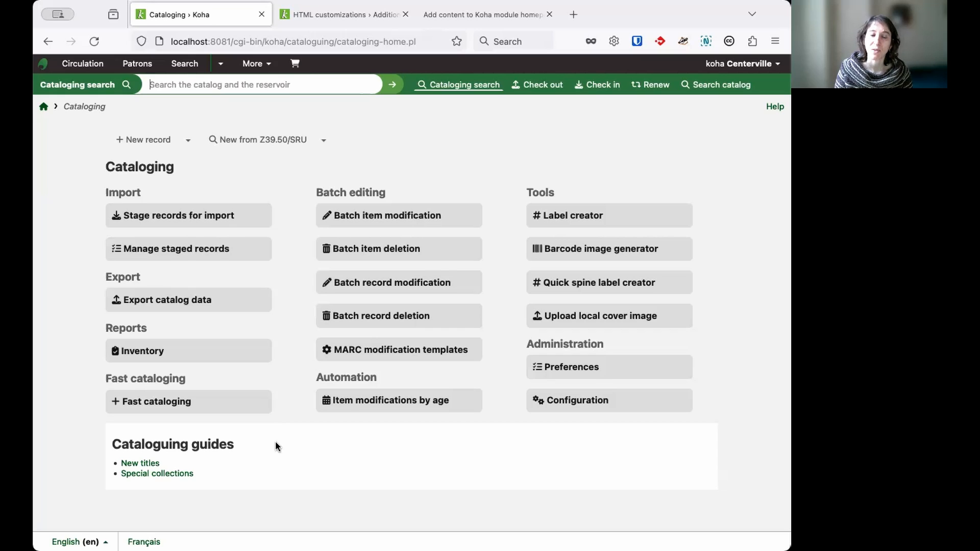
Open the StaffCataloguingHome HTML customization for editing and examine its default content and its Français (fr-FR) version
left_click(331, 16)
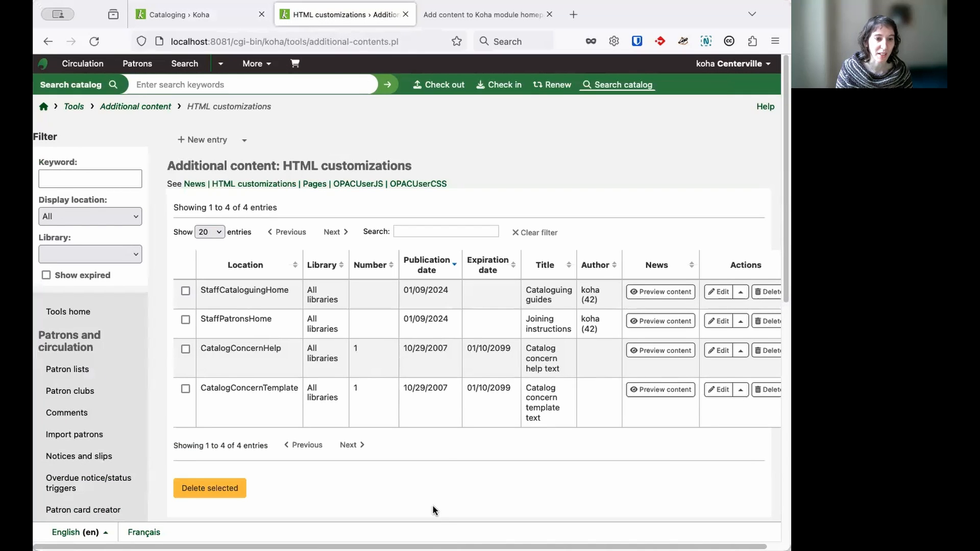
scroll(433, 505, "right", 2)
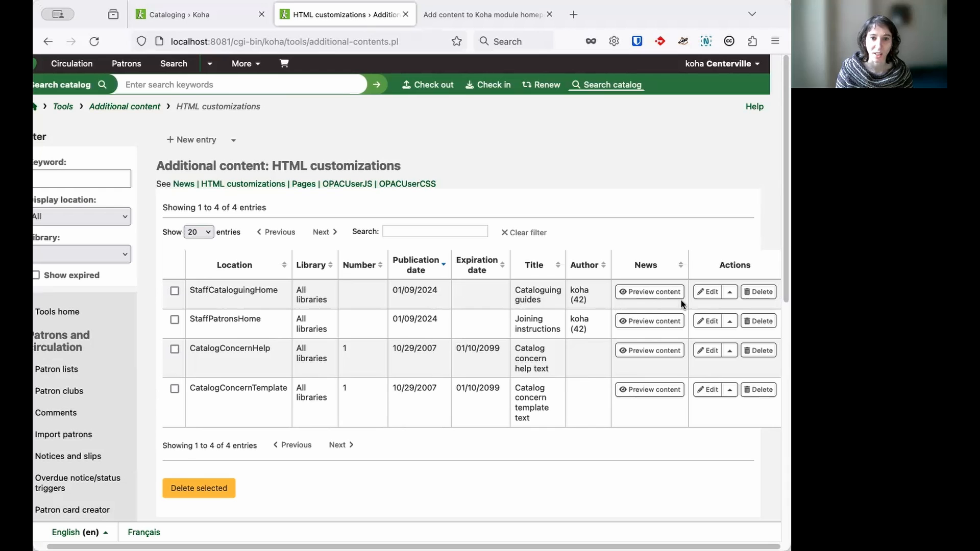
left_click(704, 291)
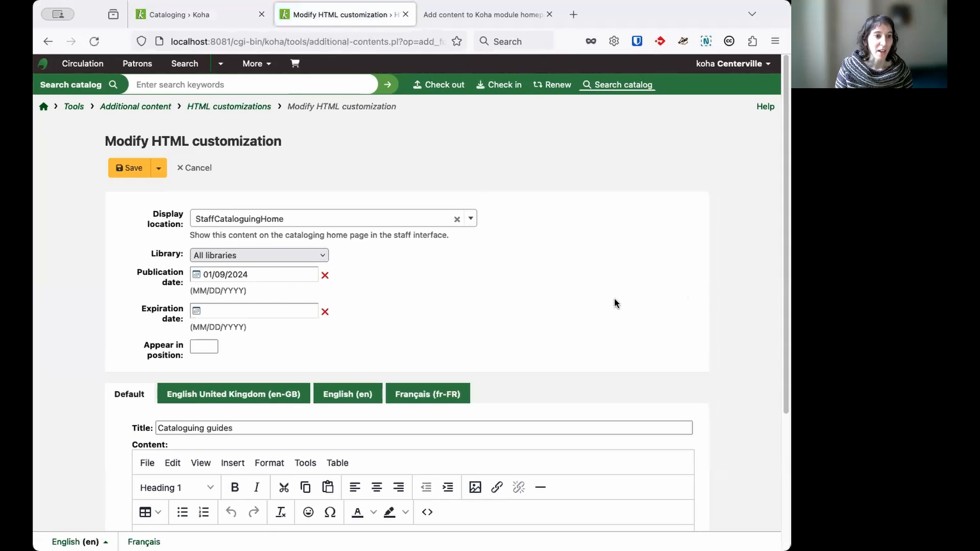
scroll(455, 322, "down", 5)
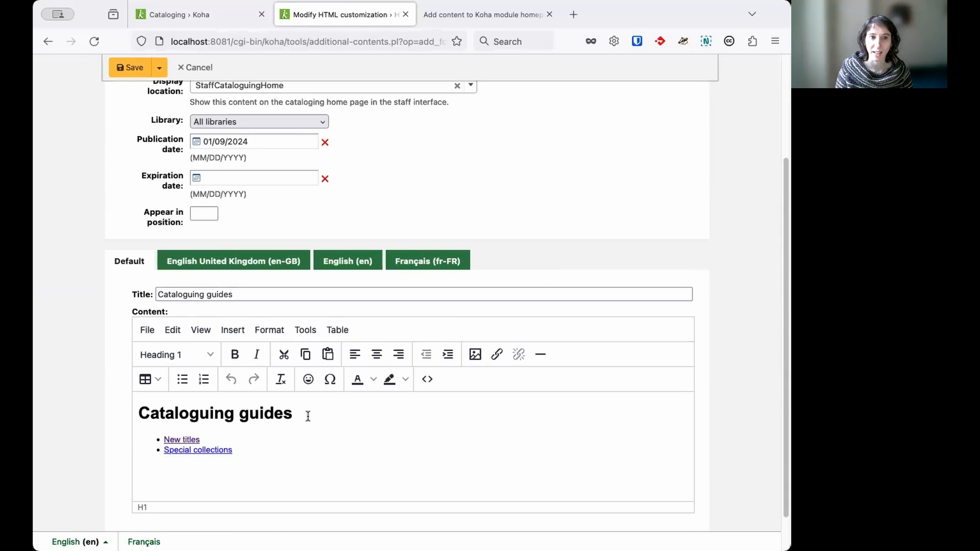
left_click(437, 261)
scroll(419, 414, "down", 2)
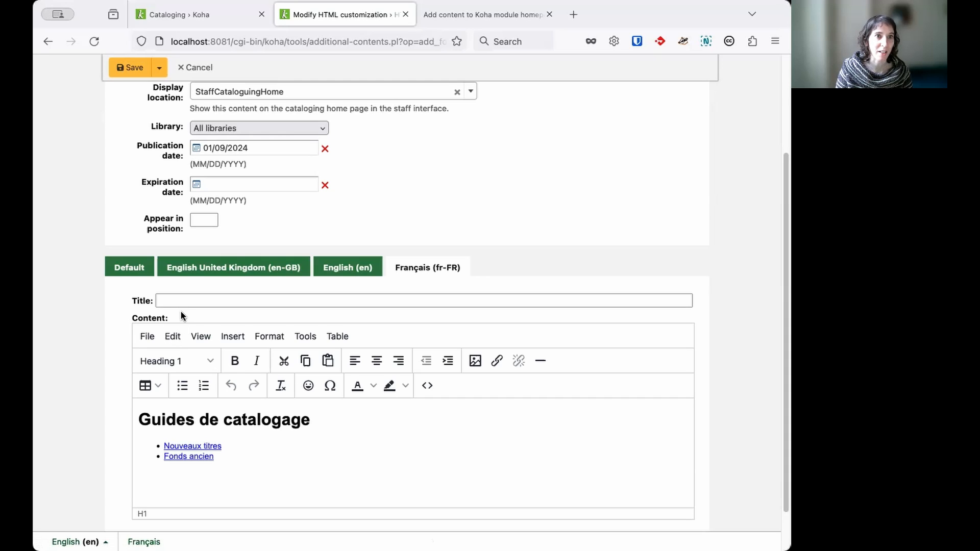
Switch the staff interface language to Français and open the Catalogage home page to check the translated content block
left_click(219, 20)
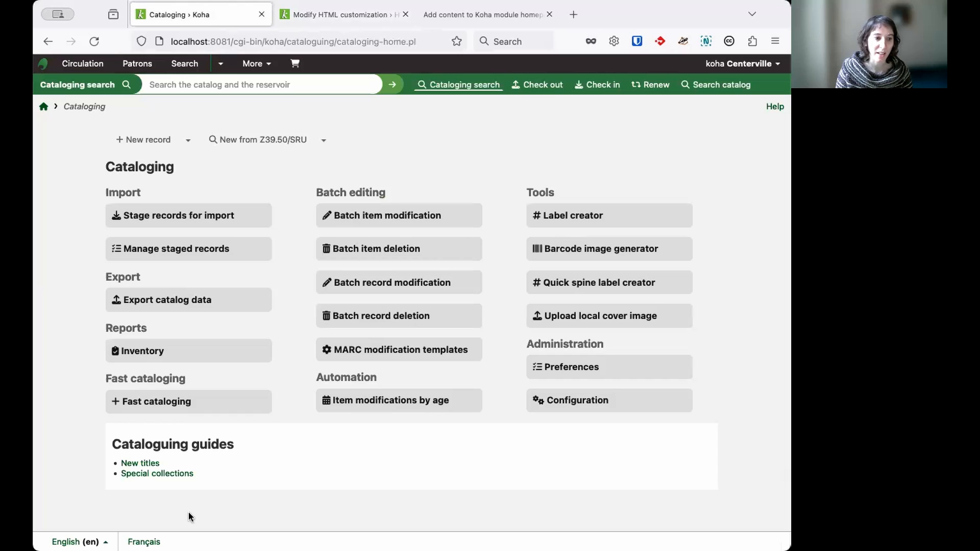
left_click(143, 542)
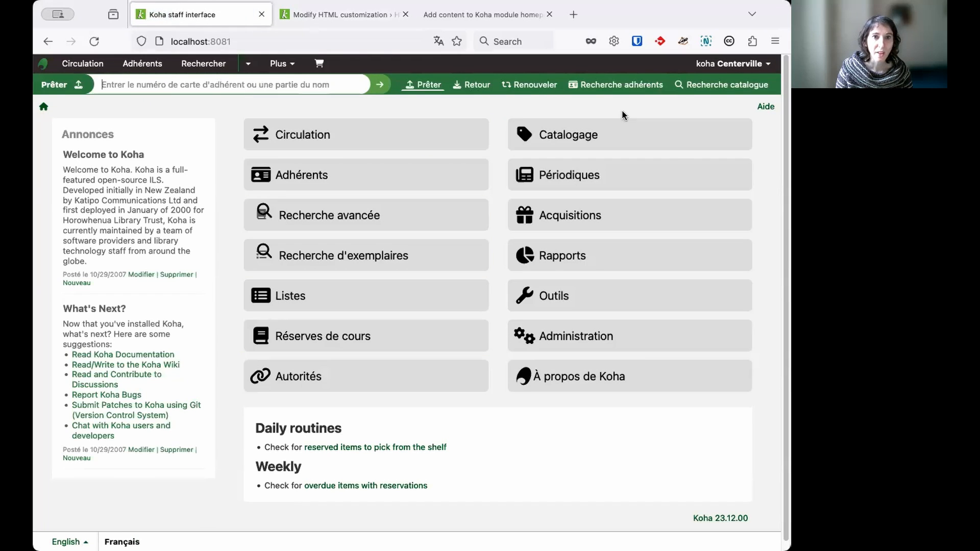
left_click(667, 134)
scroll(512, 362, "down", 1)
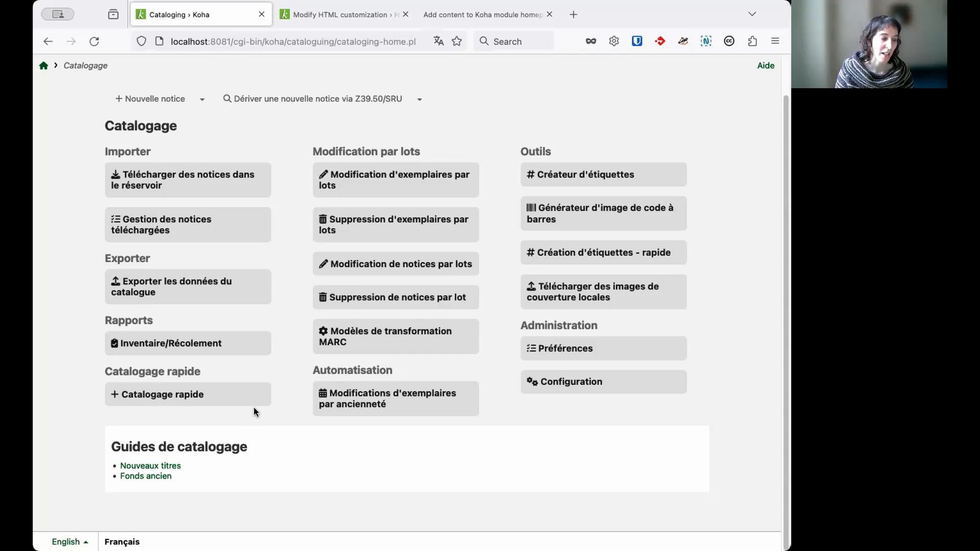
scroll(550, 78, "up", 1)
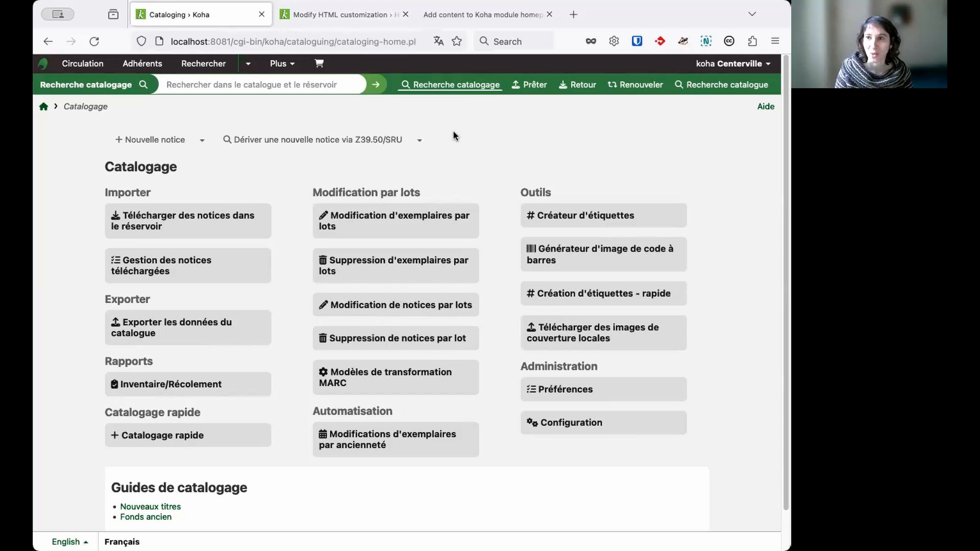
Switch to the "Add content to Koha module homepages" PDF presentation
left_click(502, 14)
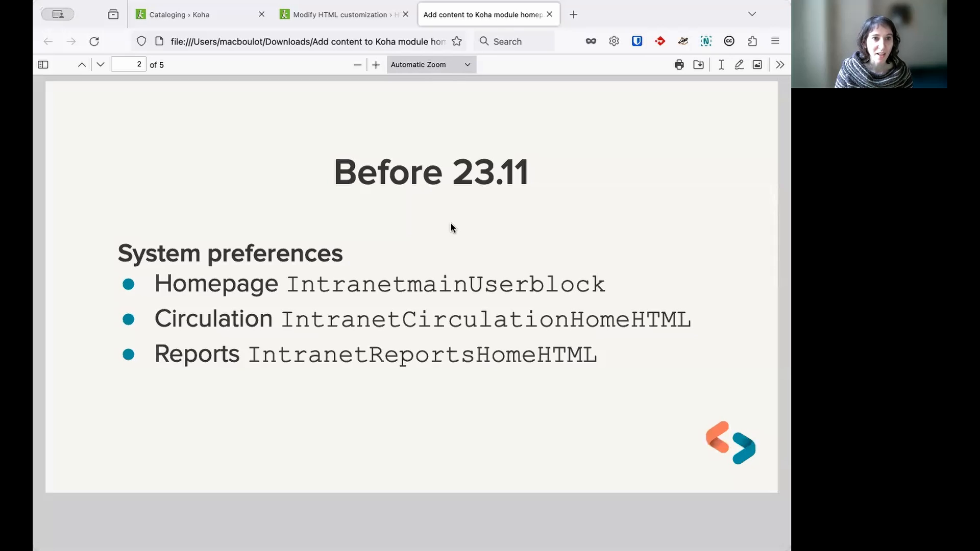